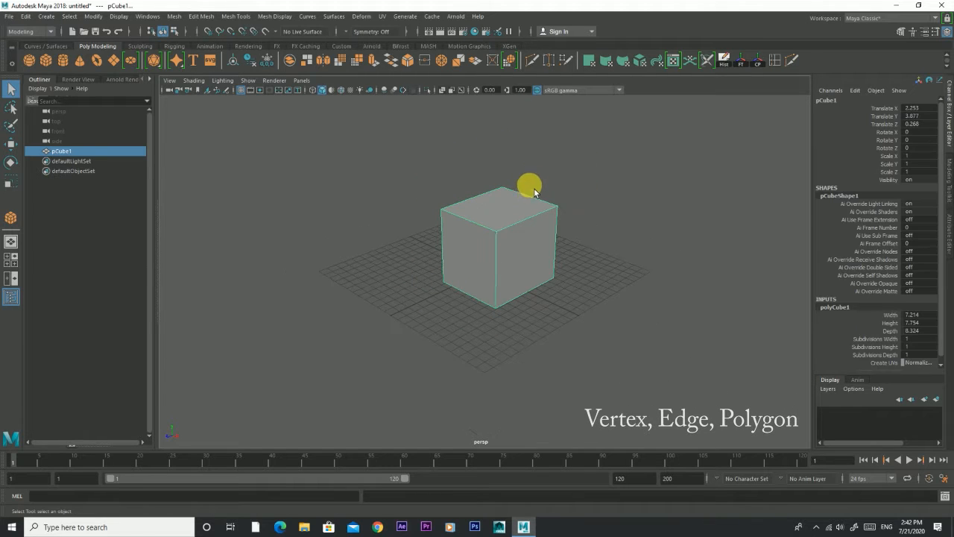
left_click_drag(551, 245, 422, 252, "alt")
scroll(530, 262, "up", 3)
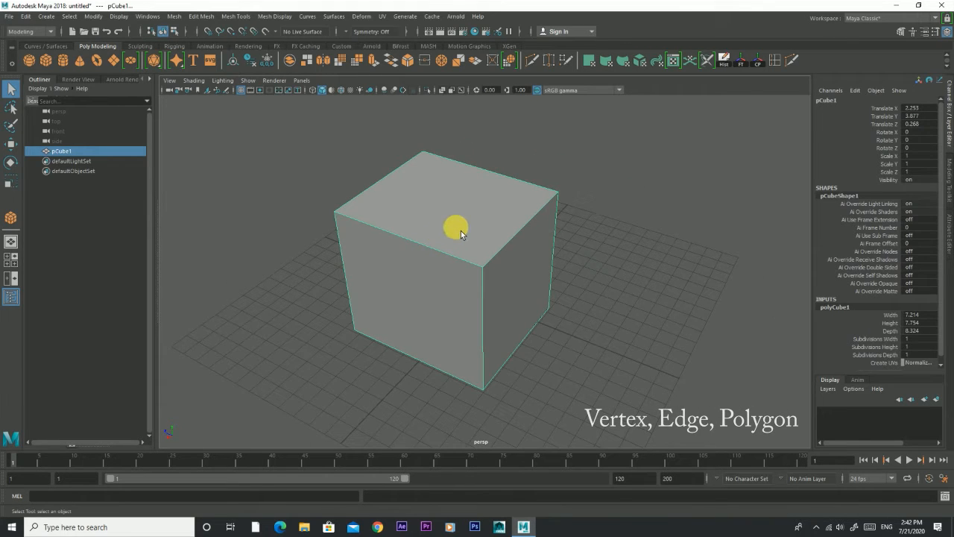
mouse_move(474, 251)
left_mouse_down("alt")
mouse_move(505, 234)
mouse_move(491, 247)
left_mouse_up("alt")
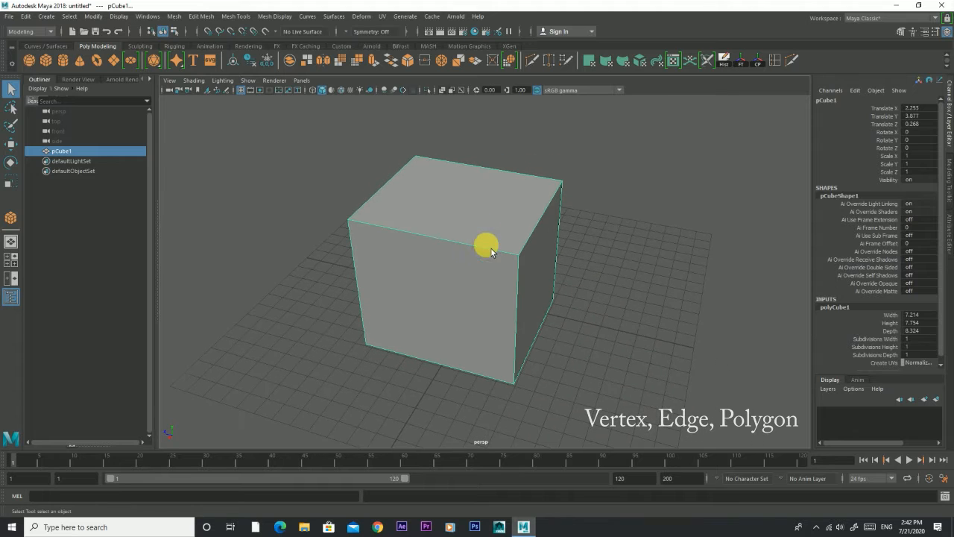
right_click(467, 199)
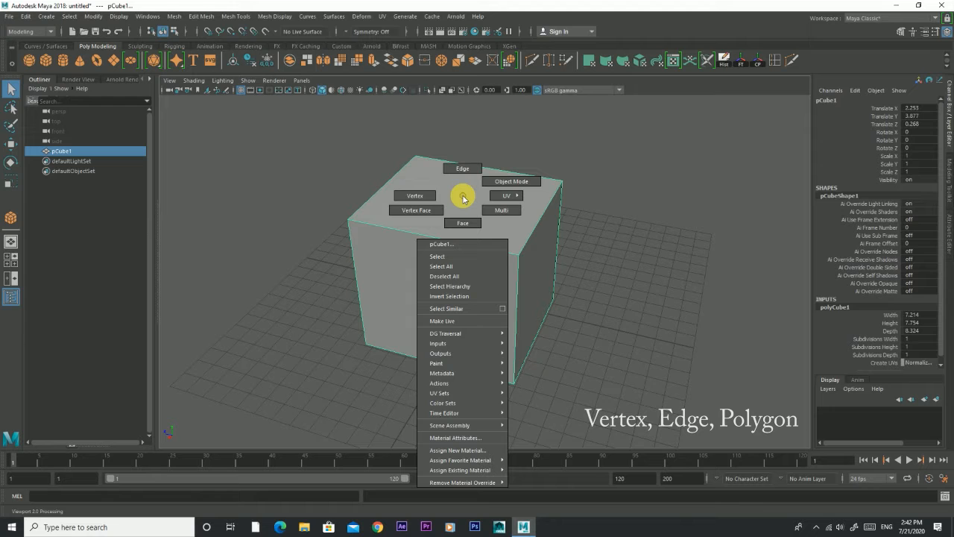
left_click(666, 249)
left_click_drag(666, 249, 512, 220, "alt")
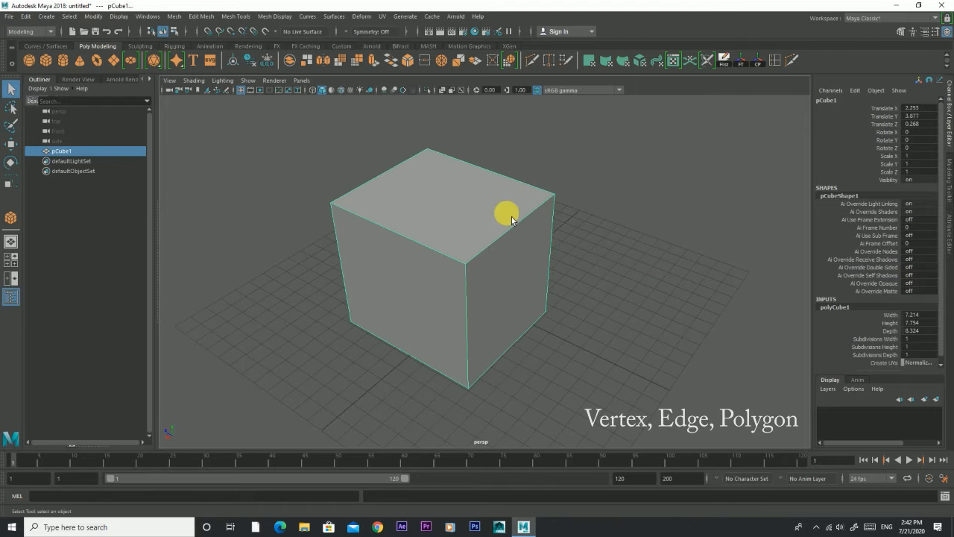
Step: Switch the cube to vertex component mode and select a single top corner vertex
right_click(486, 208)
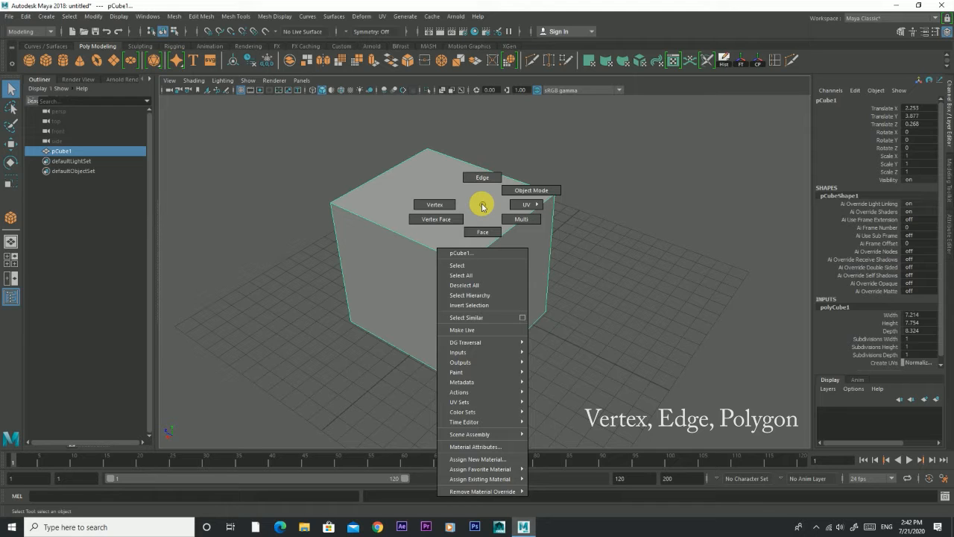
right_click_drag(483, 207, 457, 205)
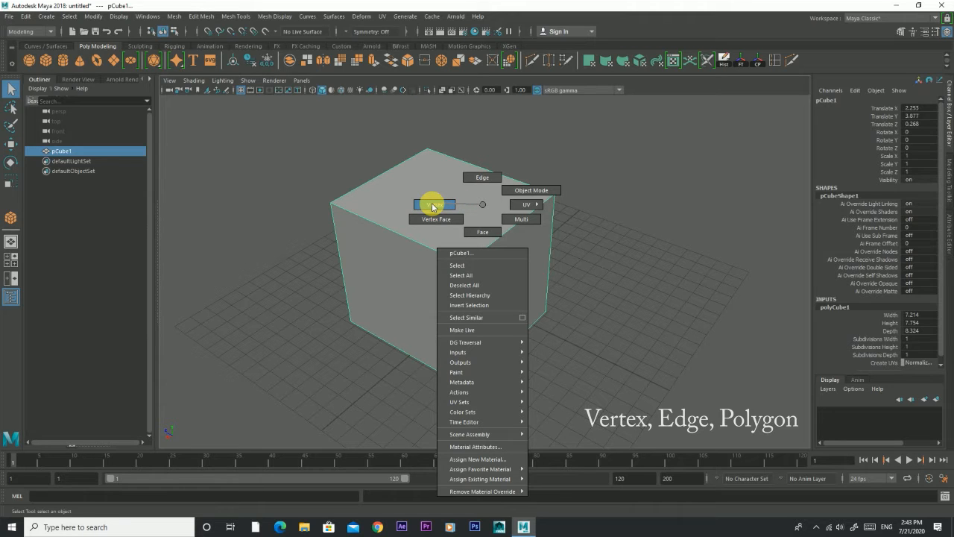
right_click_drag(433, 208, 431, 208)
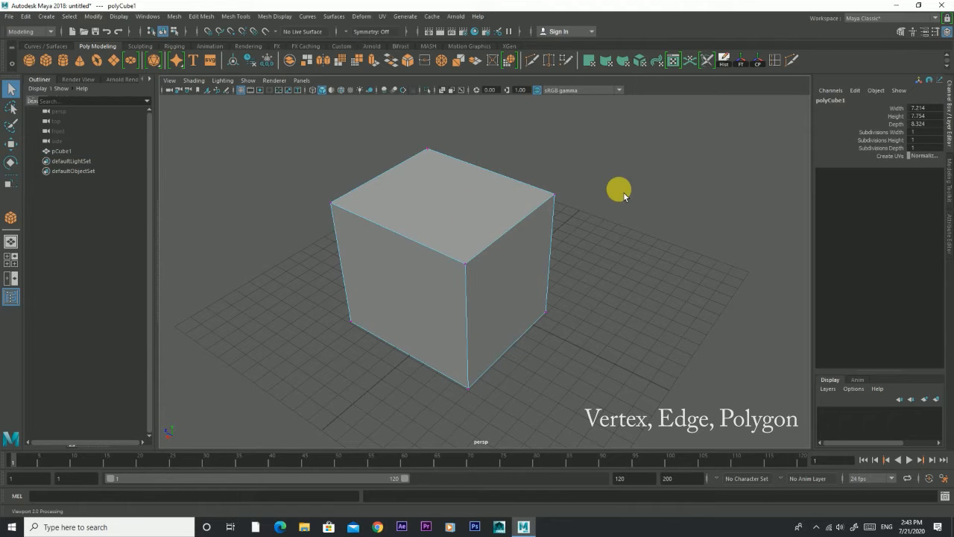
left_click_drag(614, 180, 575, 164, "alt")
left_click(525, 190)
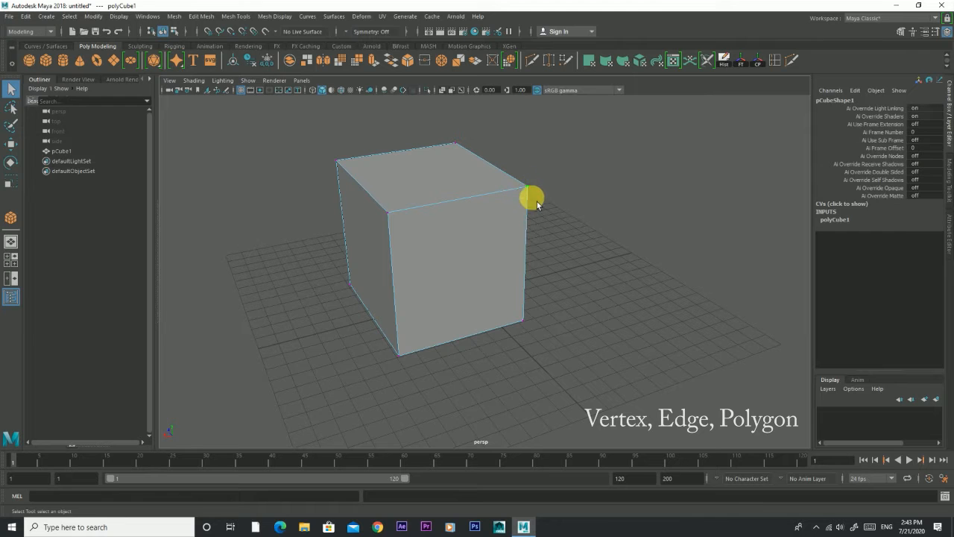
left_click_drag(530, 199, 523, 232, "alt")
scroll(522, 232, "up", 5)
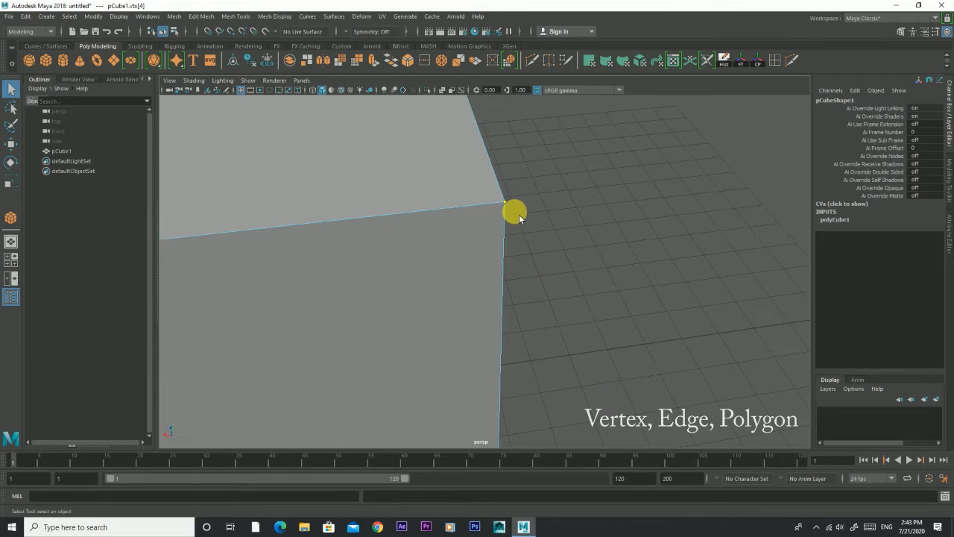
scroll(522, 195, "down", 5)
left_click_drag(499, 217, 545, 222, "alt")
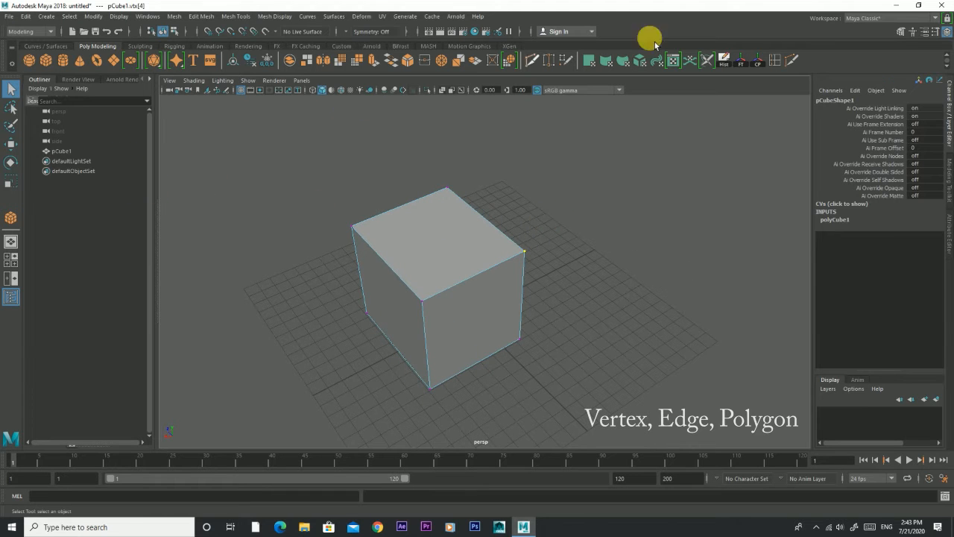
Step: Try the Move, Rotate and Scale tools on the selected corner vertex and clear the selection
left_click(10, 144)
left_click(10, 162)
left_click(9, 183)
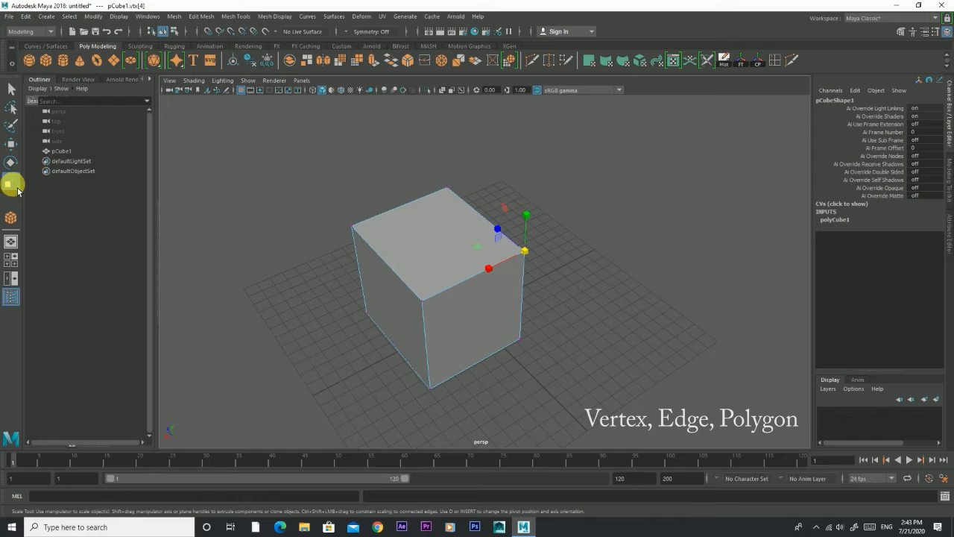
left_click(373, 187)
left_click_drag(373, 187, 370, 220, "alt")
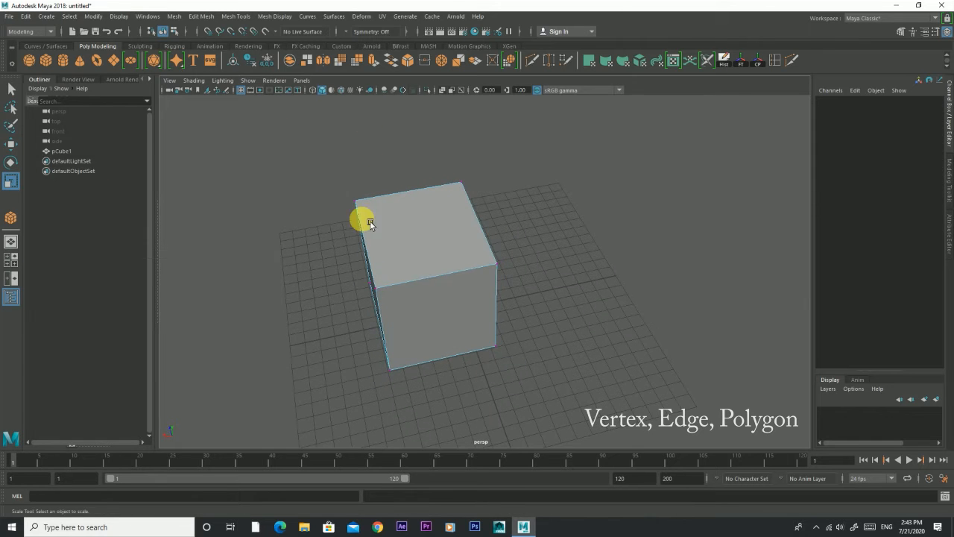
Step: With the Move tool active, select the two corner vertices at the ends of one top edge
key("w")
left_click(496, 265)
left_click_drag(526, 270, 453, 243, "alt")
scroll(502, 213, "up", 4)
left_click_drag(503, 212, 419, 240, "alt")
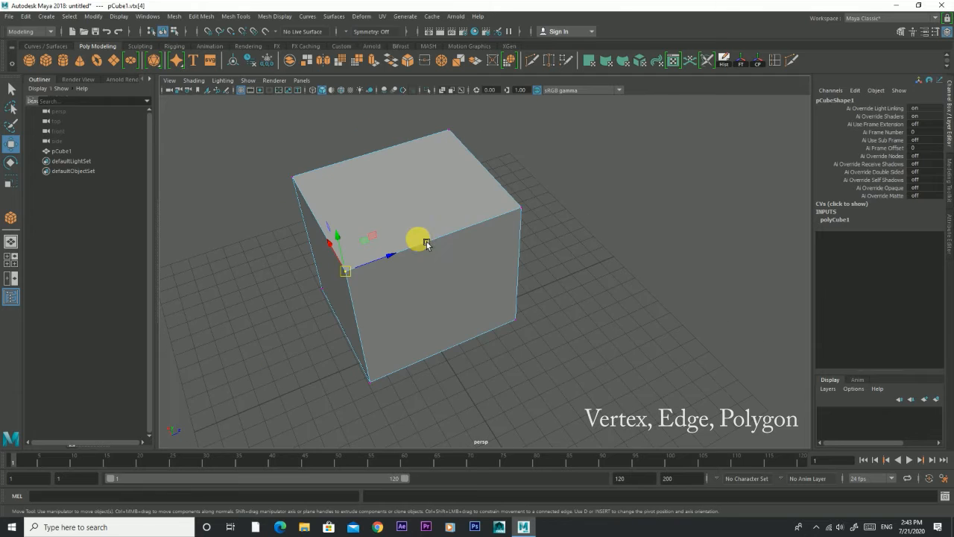
left_click(528, 211, "shift")
left_click_drag(548, 236, 595, 223, "alt")
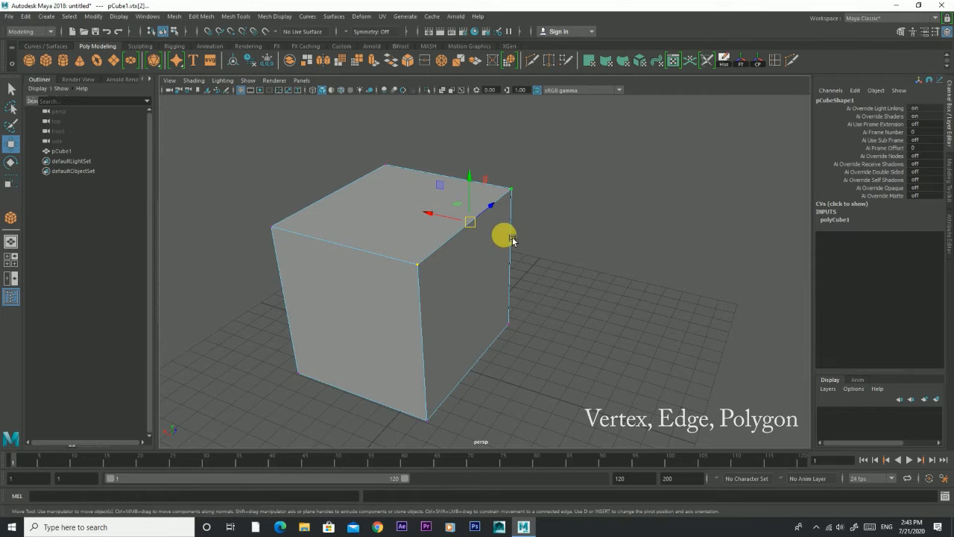
Step: Try to move the two selected top vertices with the Move tool
left_click_drag(512, 238, 527, 237, "alt")
left_click_drag(453, 216, 377, 218)
mouse_move(445, 151)
left_mouse_down()
mouse_move(454, 253)
mouse_move(445, 149)
left_mouse_up()
left_click_drag(473, 198, 610, 196)
key("ctrl+z")
Step: Select all four top vertices, move them down to make the cube shorter, and clear the selection
scroll(594, 199, "down", 5)
left_click_drag(520, 225, 615, 213, "alt")
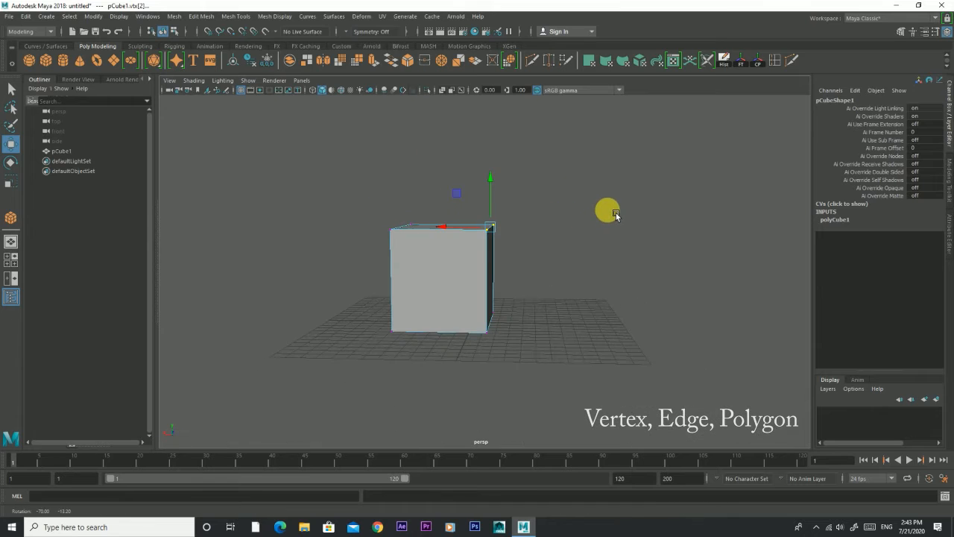
left_click_drag(350, 171, 447, 235)
left_click_drag(446, 190, 422, 308)
scroll(612, 207, "up", 3)
scroll(451, 278, "down", 3)
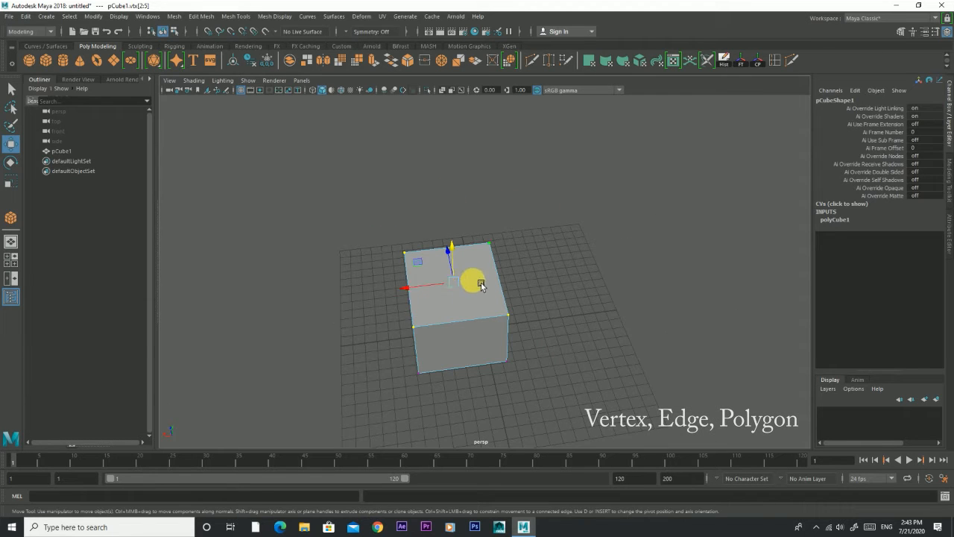
left_click(609, 276)
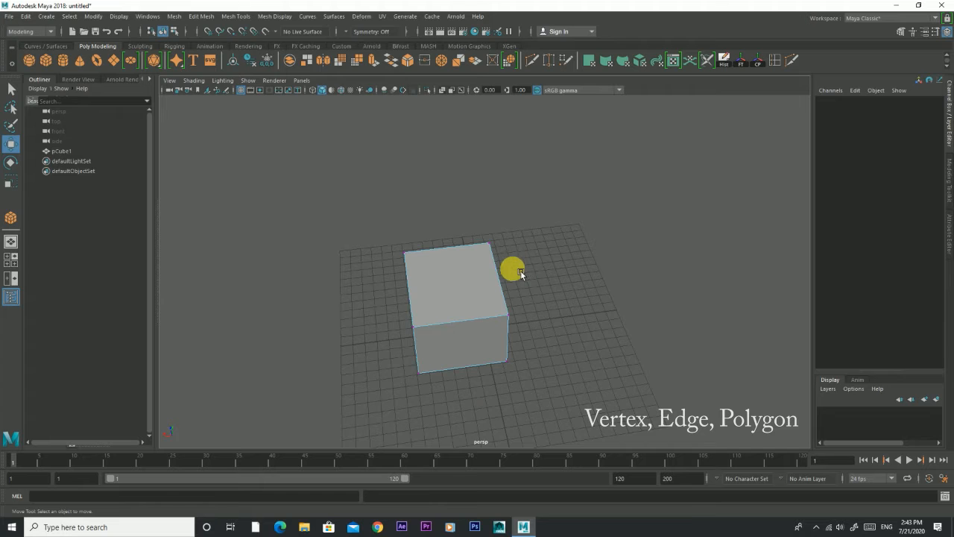
Step: Return the shortened cube to Object Mode and select it as a whole object
left_click_drag(527, 263, 531, 247, "alt")
scroll(536, 252, "up", 3)
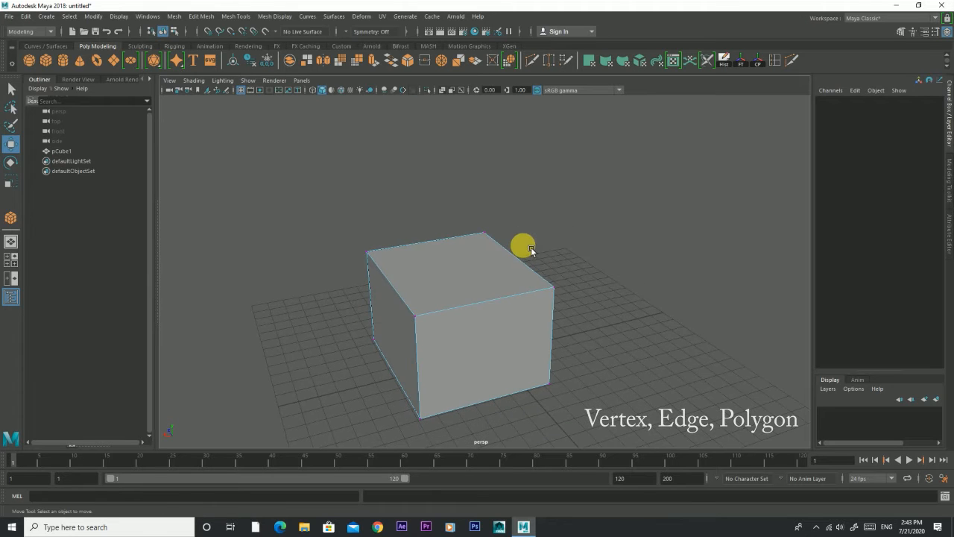
middle_click_drag(531, 247, 565, 242, "alt")
left_click_drag(565, 242, 519, 259, "alt")
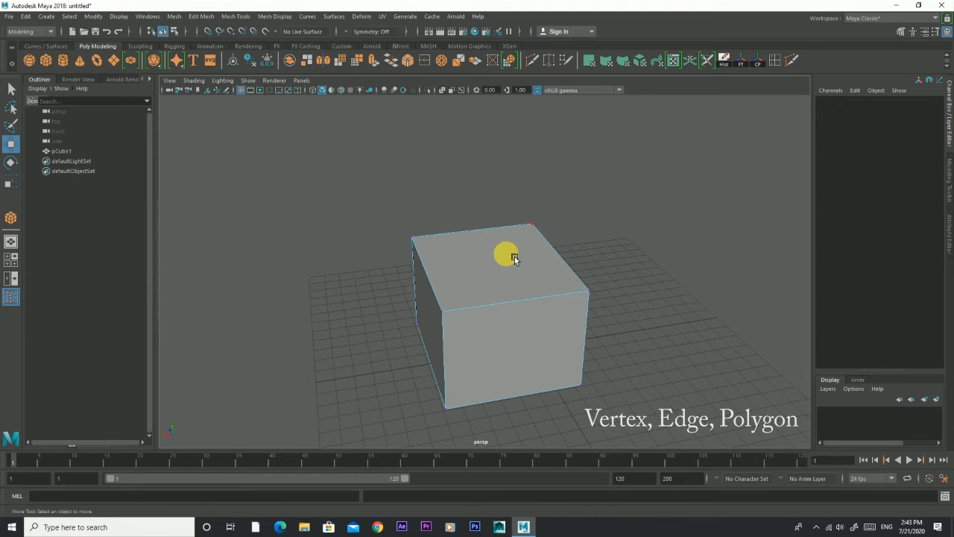
right_click_drag(479, 240, 529, 224)
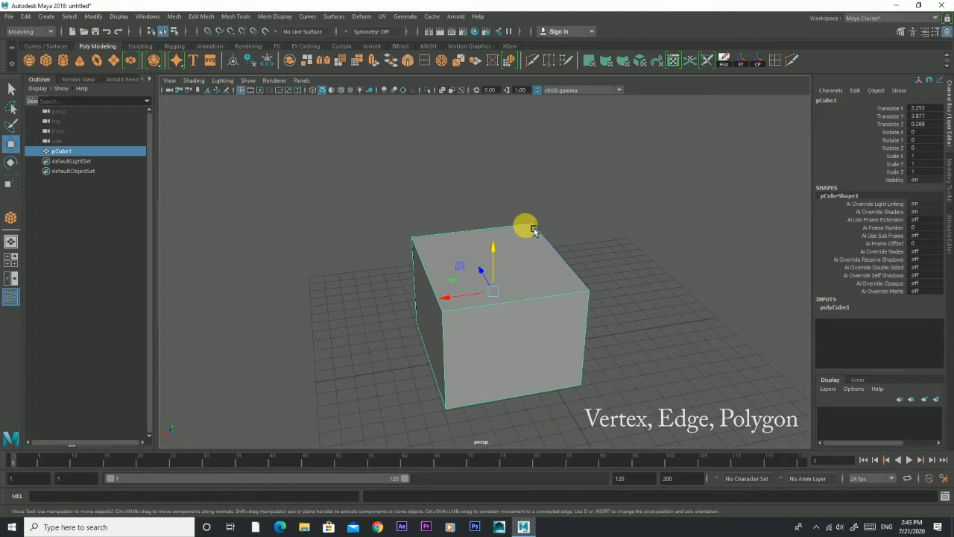
left_click(634, 261)
left_click_drag(631, 311, 606, 317, "alt")
left_click(480, 285)
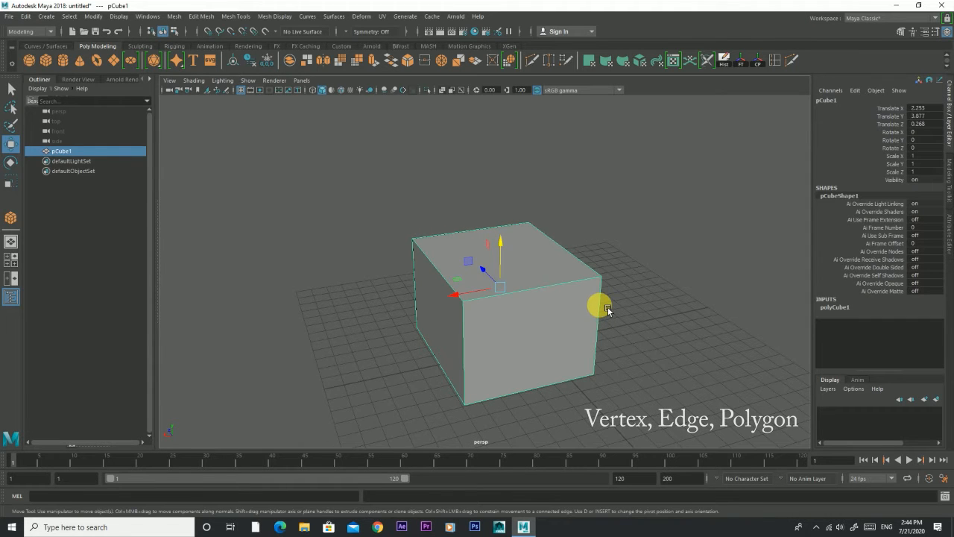
Step: Switch the cube to edge component mode and select one of its top edges
right_click(523, 256)
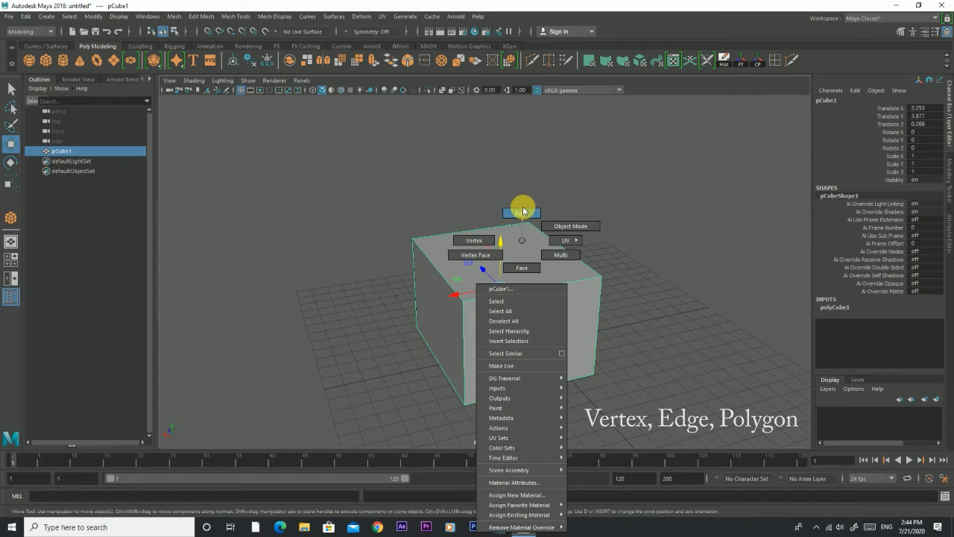
right_click_drag(523, 211, 522, 212)
left_click(541, 294)
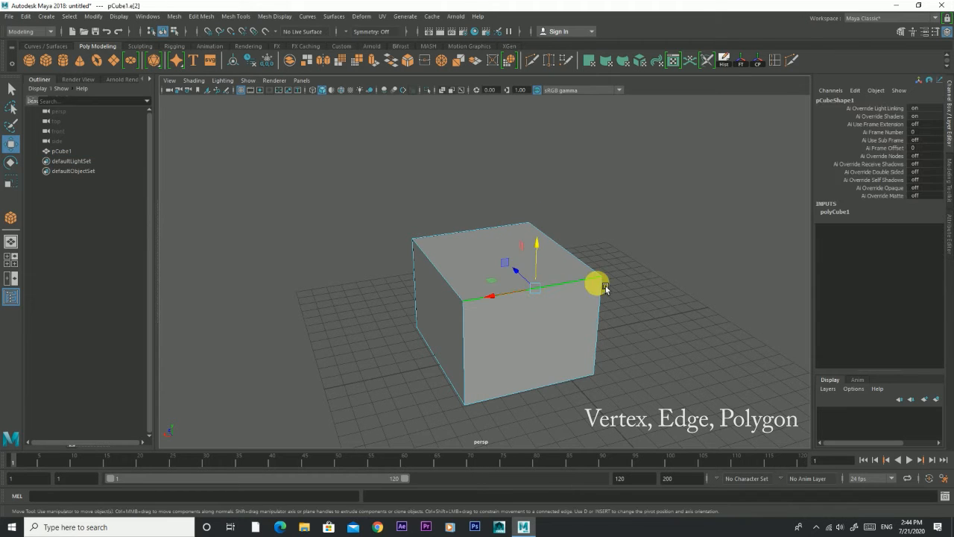
left_click_drag(641, 284, 437, 316, "alt")
left_click(491, 302)
scroll(501, 288, "up", 4)
Step: Switch to vertex mode and select the two end vertices of a top edge, one after the other
right_click_drag(437, 240, 358, 245)
left_click(391, 340)
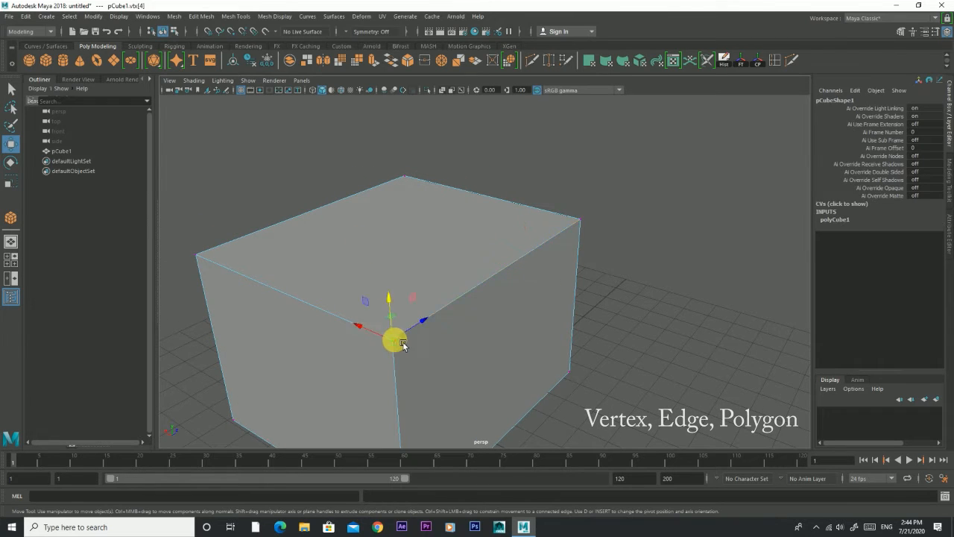
left_click(580, 220)
left_click_drag(592, 260, 564, 271, "alt")
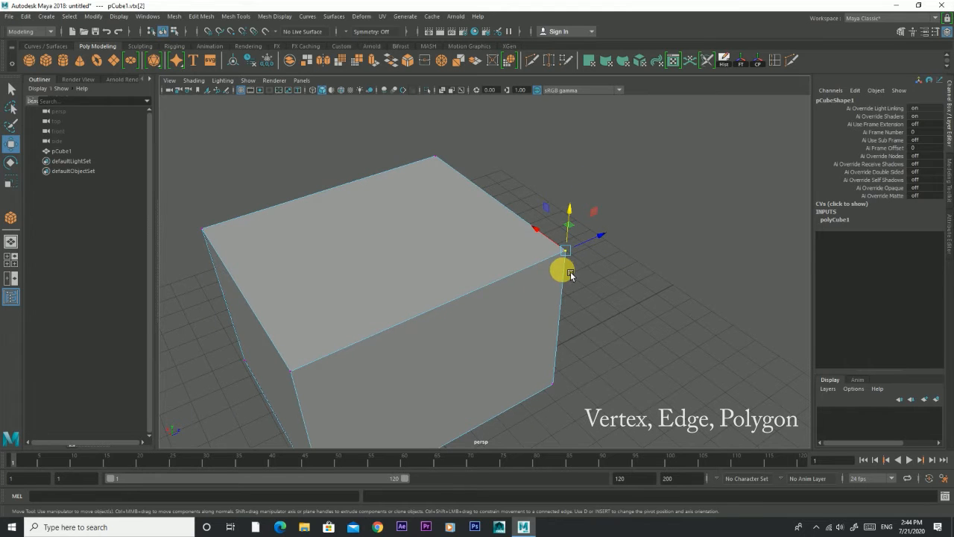
Step: Switch back to edge mode, select a top edge, clear the selection, and select a top edge again
right_click_drag(460, 222, 473, 296)
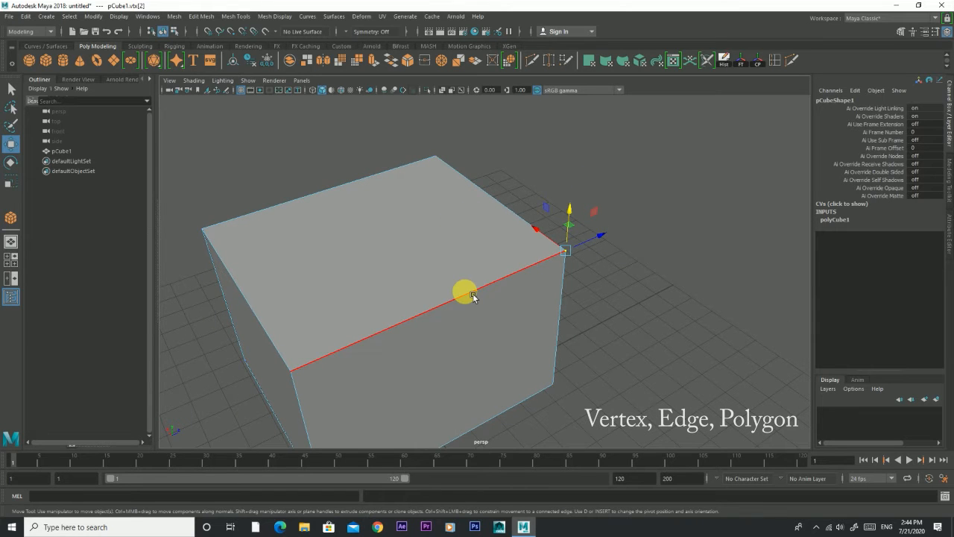
left_click(473, 296)
mouse_move(575, 305)
left_mouse_down("alt")
mouse_move(678, 305)
mouse_move(624, 298)
mouse_move(565, 320)
left_mouse_up("alt")
left_click(644, 311)
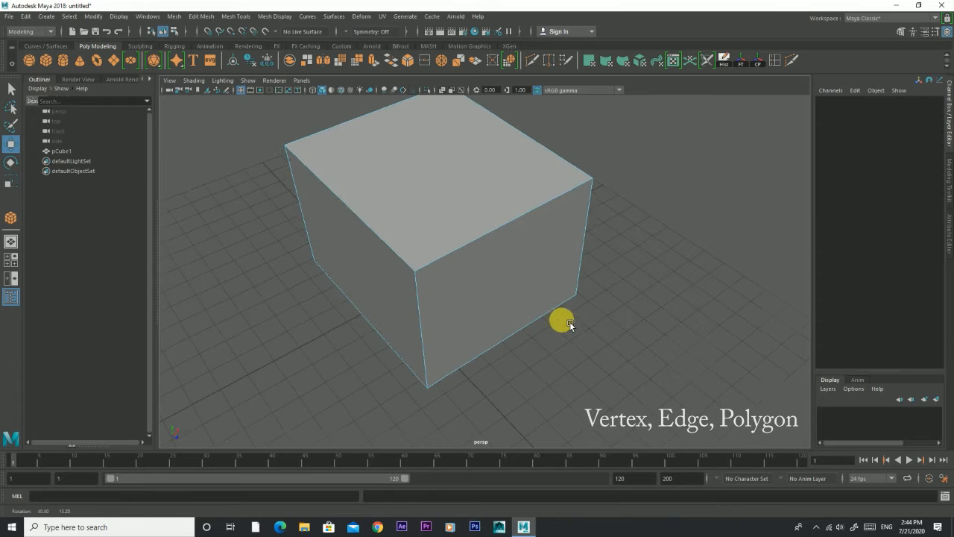
left_click(505, 235)
left_click_drag(505, 235, 405, 261, "alt")
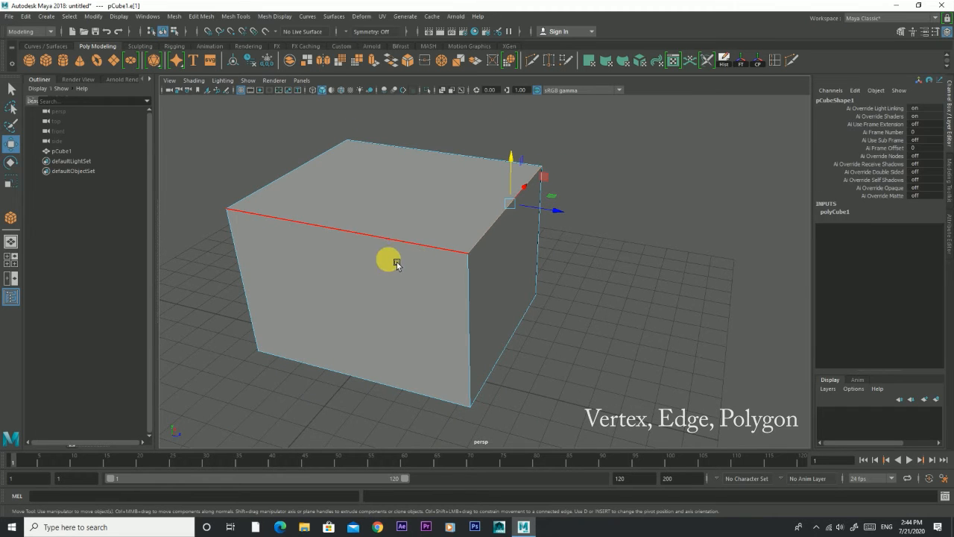
Step: Return to vertex mode and select each corner bounding the near top edge in turn
right_click_drag(479, 228, 337, 253)
left_click_drag(338, 252, 375, 251, "alt")
left_click(395, 279)
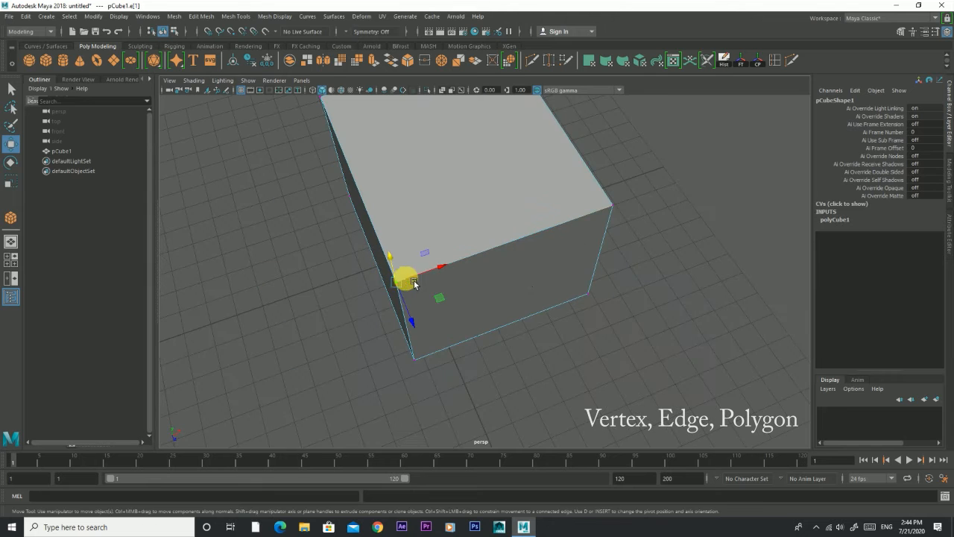
left_click(612, 204)
left_click_drag(647, 252, 688, 217, "alt")
Step: Return to edge mode and select the top edge joining those two corners
right_click_drag(507, 226, 517, 208)
left_click(516, 212)
left_click_drag(516, 213, 470, 267, "alt")
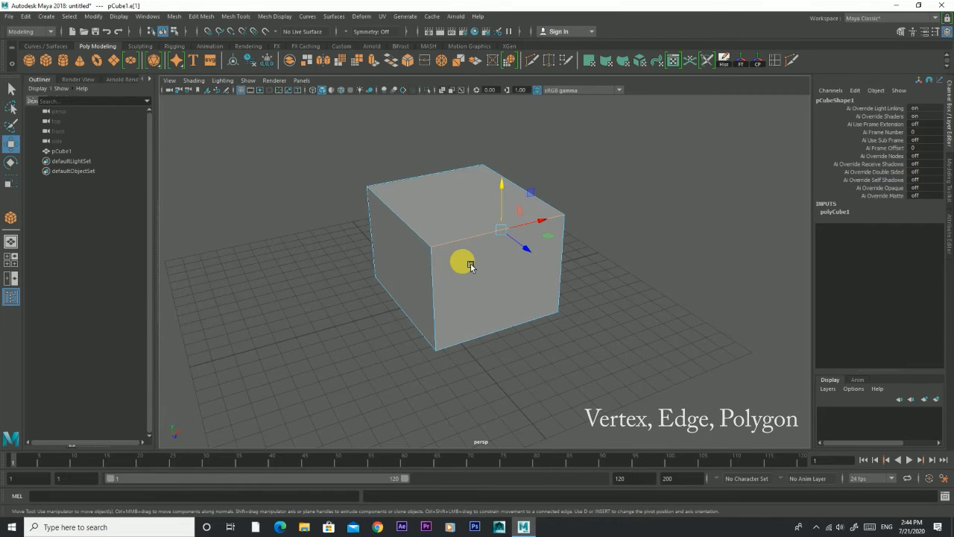
Step: Switch the cube to face component mode and select individual faces around it
right_click_drag(461, 237, 419, 231)
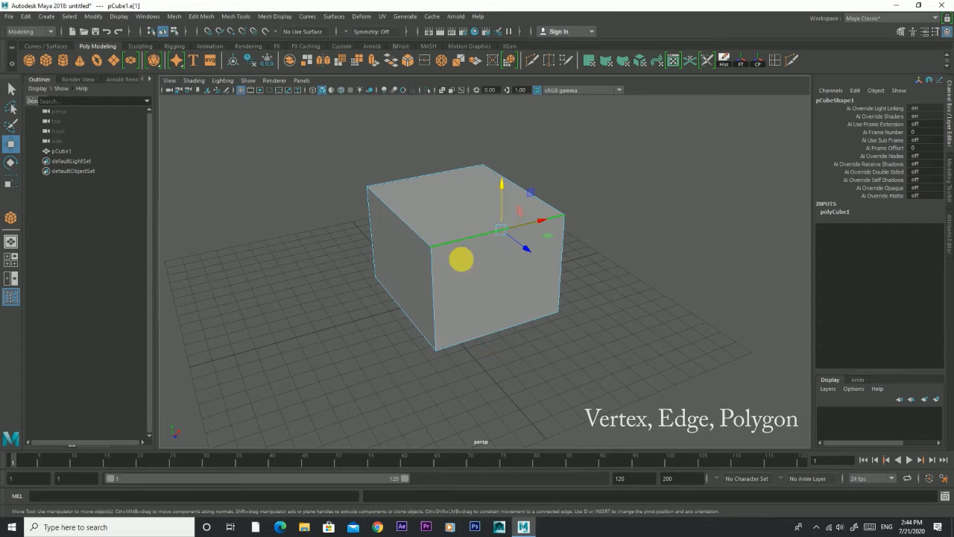
left_click(475, 284)
scroll(605, 280, "down", 2)
left_click_drag(603, 282, 362, 237, "alt")
scroll(558, 276, "up", 5)
left_click_drag(390, 206, 532, 294, "alt")
scroll(442, 189, "down", 3)
left_click(447, 221)
left_click_drag(447, 222, 539, 194, "alt")
Step: Select a face of the cube and try to move it
left_click(435, 263)
left_click_drag(457, 299, 386, 309)
key("ctrl+z")
Step: Select another face of the cube and clear the face selection
left_click(433, 198)
left_click_drag(433, 198, 457, 231, "alt")
left_click(714, 291)
scroll(709, 286, "down", 5)
left_click_drag(605, 264, 685, 319, "alt")
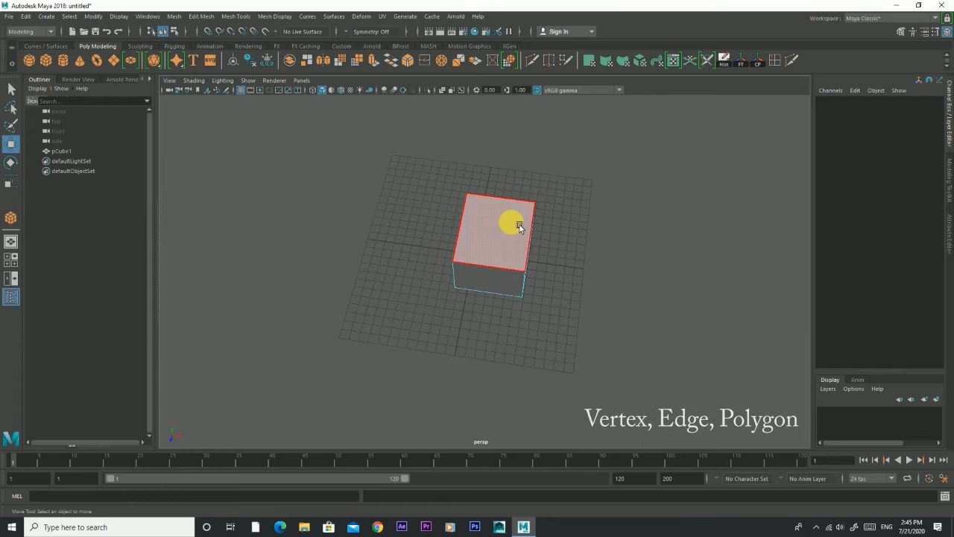
Step: Select one side face of the cube
scroll(515, 225, "up", 5)
left_click_drag(510, 225, 537, 218, "alt")
middle_click_drag(536, 228, 531, 302, "alt")
left_click_drag(509, 241, 610, 217, "alt")
middle_click_drag(540, 326, 532, 257, "alt")
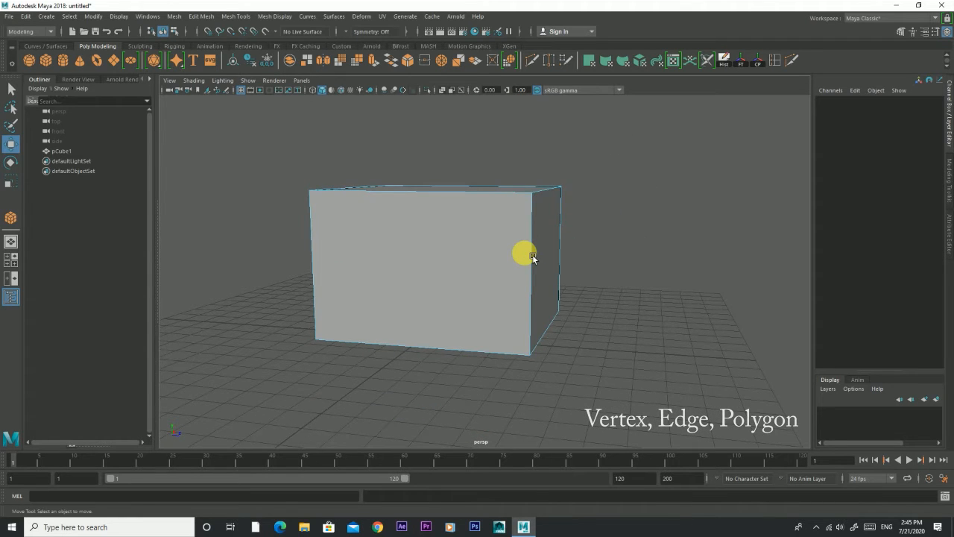
left_click_drag(467, 251, 544, 296, "alt")
left_click(510, 245)
Step: Try to rotate the selected side face with the Rotate tool
key("e")
left_click_drag(555, 294, 605, 321)
key("ctrl+z")
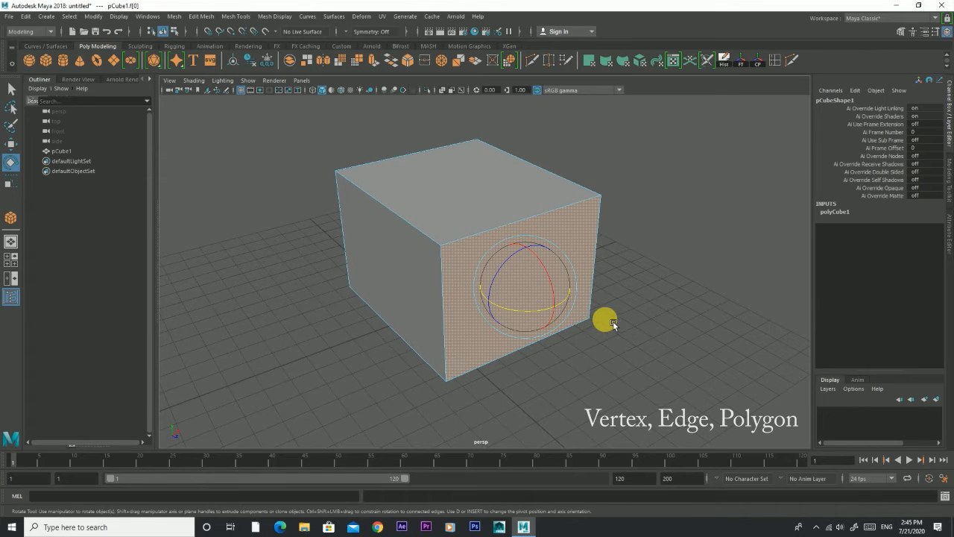
Step: Scale the selected side face down uniformly so the box tapers toward it, and clear the selection
left_click(11, 185)
left_click_drag(536, 290, 454, 281)
left_click_drag(527, 286, 539, 335, "alt")
left_click(549, 307)
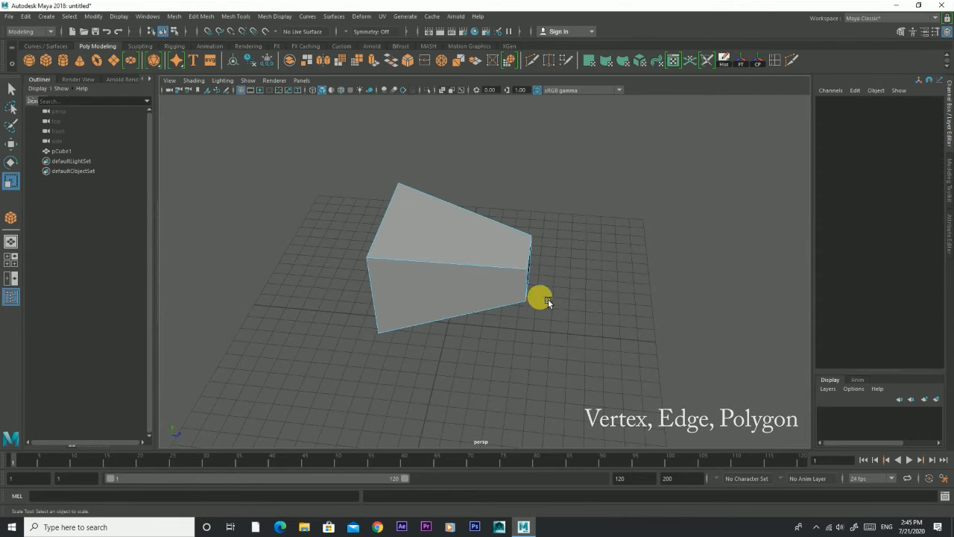
Step: Select the upper front corner vertex at the box's narrow end in vertex mode, and try the Scale and Rotate tools on it
right_click_drag(526, 250, 482, 244)
left_click_drag(490, 253, 453, 232, "alt")
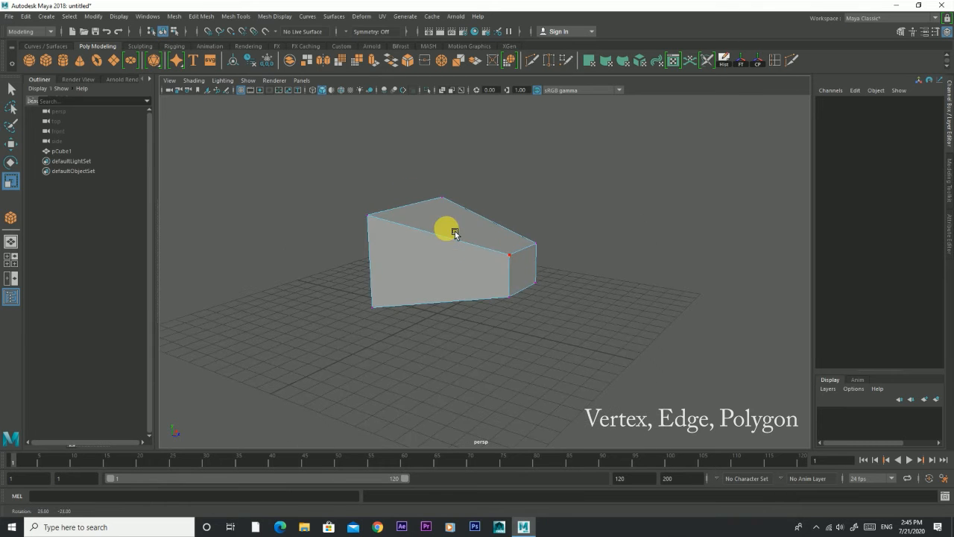
left_click(520, 258)
scroll(553, 263, "up", 3)
left_click(547, 243)
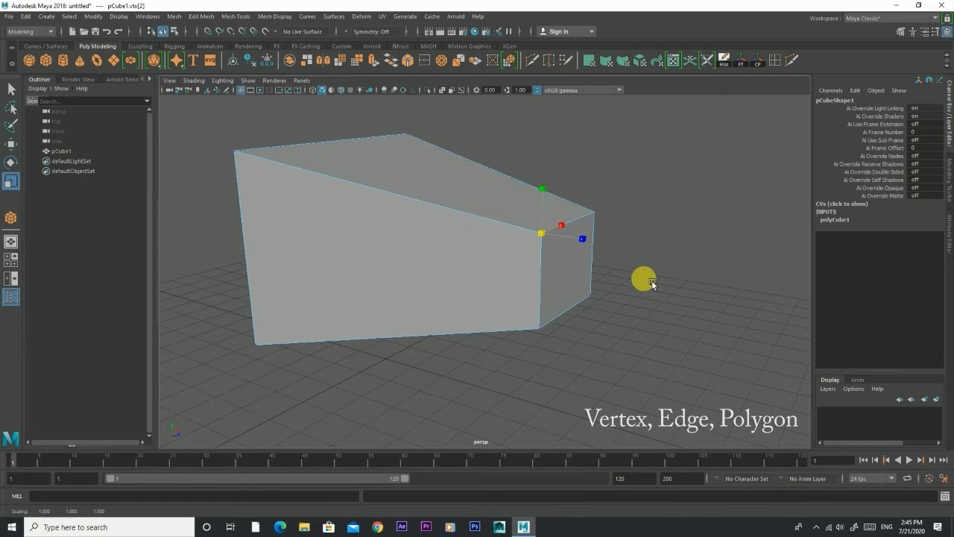
key("e")
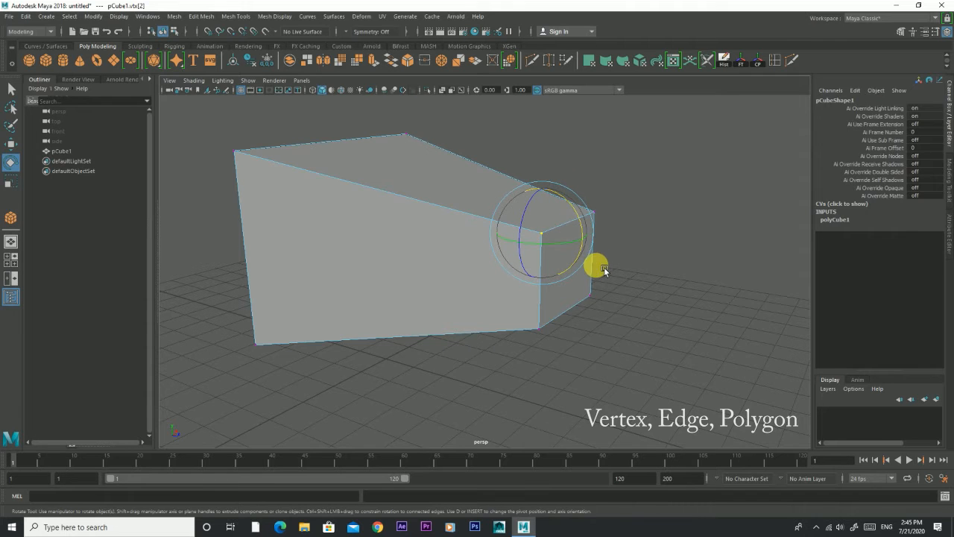
Step: Try to move the selected corner vertex upward with the Move tool, and undo the move
key("w")
mouse_move(548, 193)
left_mouse_down()
mouse_move(554, 142)
mouse_move(551, 175)
left_mouse_up()
key("ctrl+z")
Step: Try to rotate the two upper vertices of the box's narrow end together, and clear the vertex selection
left_click_drag(587, 219, 612, 217, "alt")
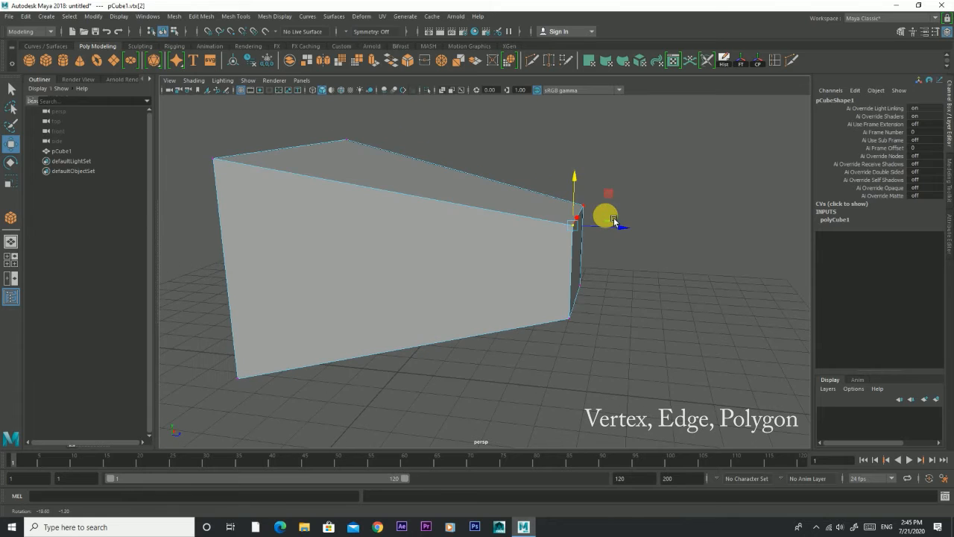
left_click_drag(675, 180, 576, 241)
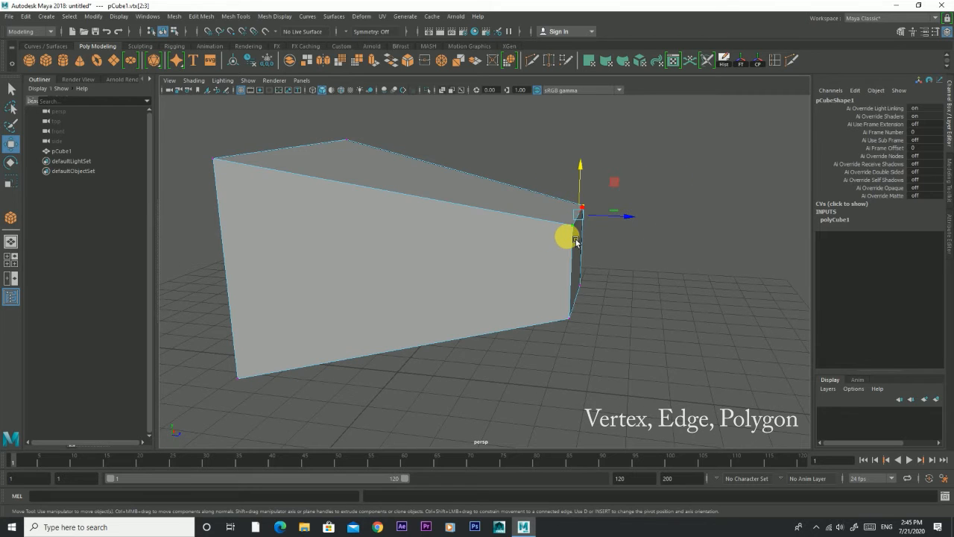
key("e")
left_click_drag(545, 268, 609, 248, "alt")
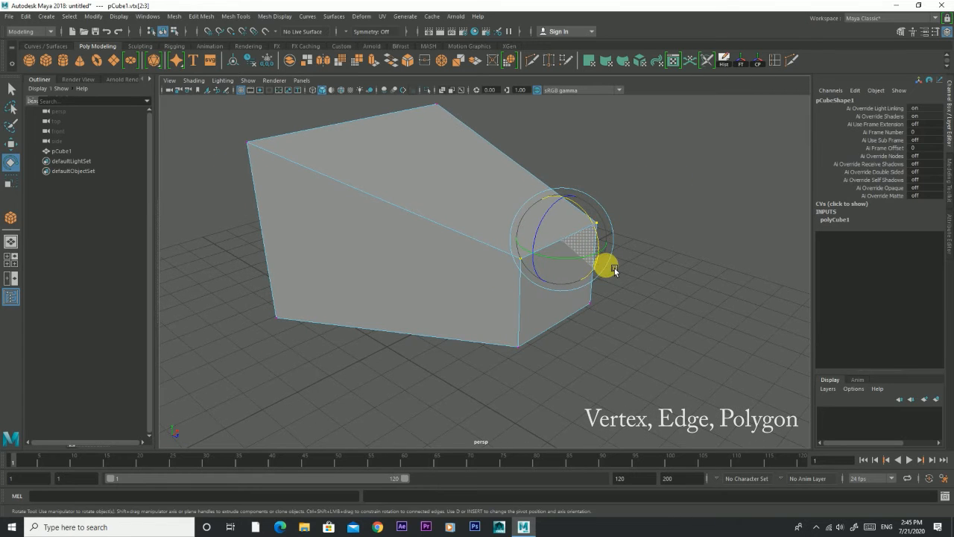
left_click_drag(590, 258, 595, 294)
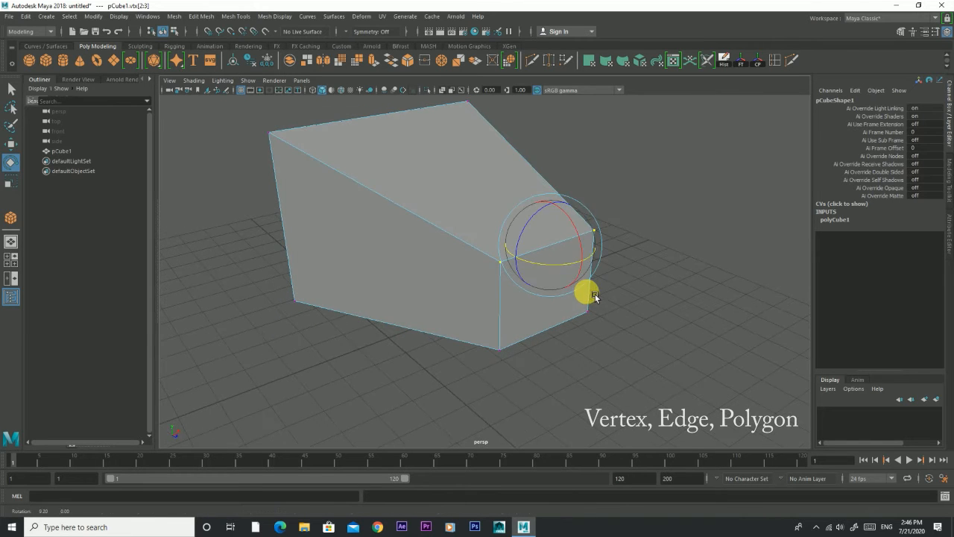
key("w")
left_click(624, 317)
Step: Try to rotate the upper edge of the box's narrow end in edge mode, and clear the edge selection
right_click_drag(550, 239, 540, 179)
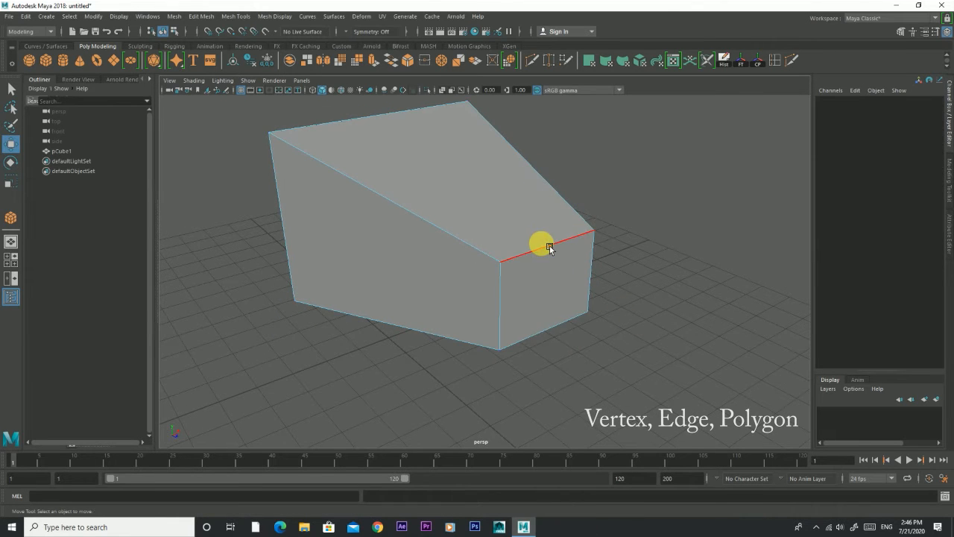
left_click(550, 245)
key("e")
left_click_drag(532, 221, 527, 240)
key("ctrl+z")
left_click_drag(584, 226, 584, 247)
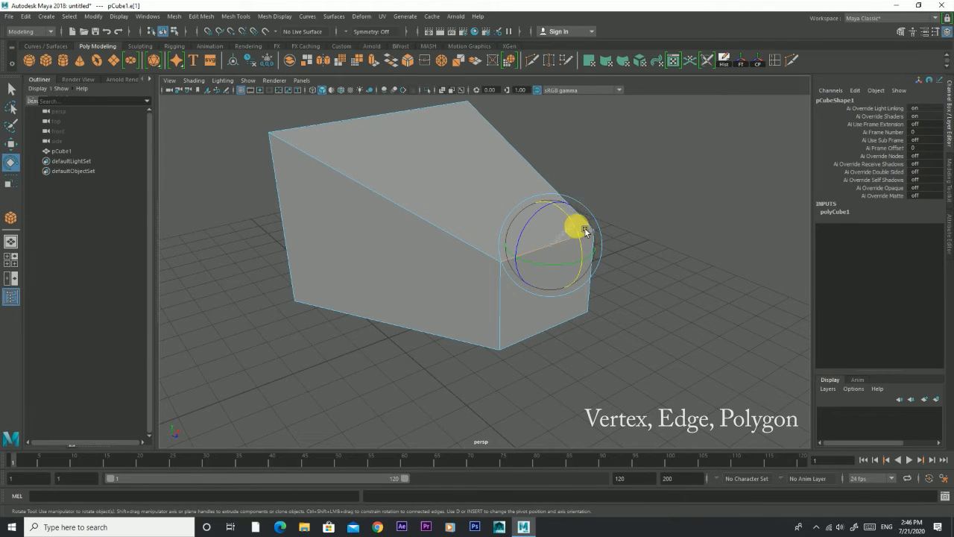
left_click(649, 293)
Step: Return the box to object mode and select the whole object with the Move tool
scroll(648, 293, "down", 3)
left_click_drag(649, 293, 643, 302, "alt")
scroll(641, 302, "up", 3)
right_click_drag(468, 237, 521, 220)
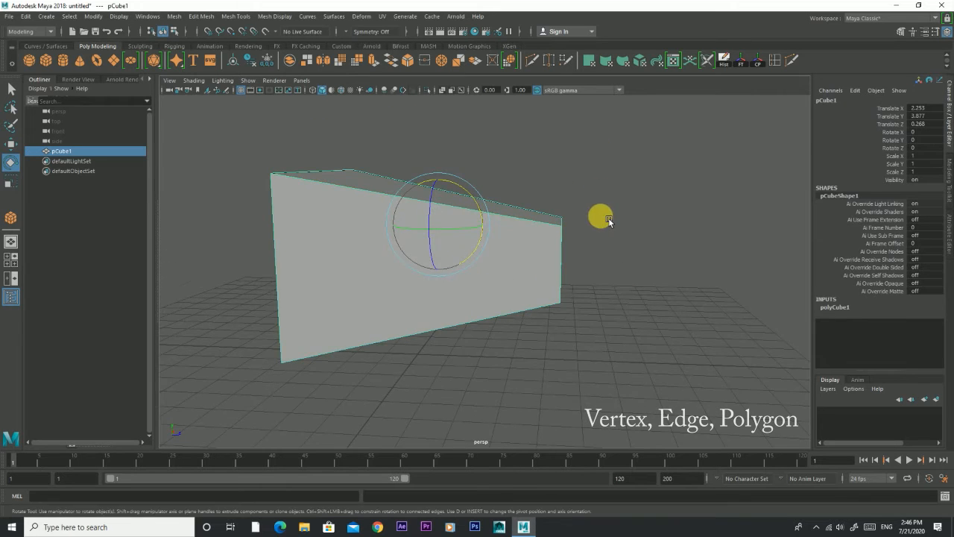
left_click_drag(609, 218, 634, 255, "alt")
left_click(635, 254)
left_click(544, 243)
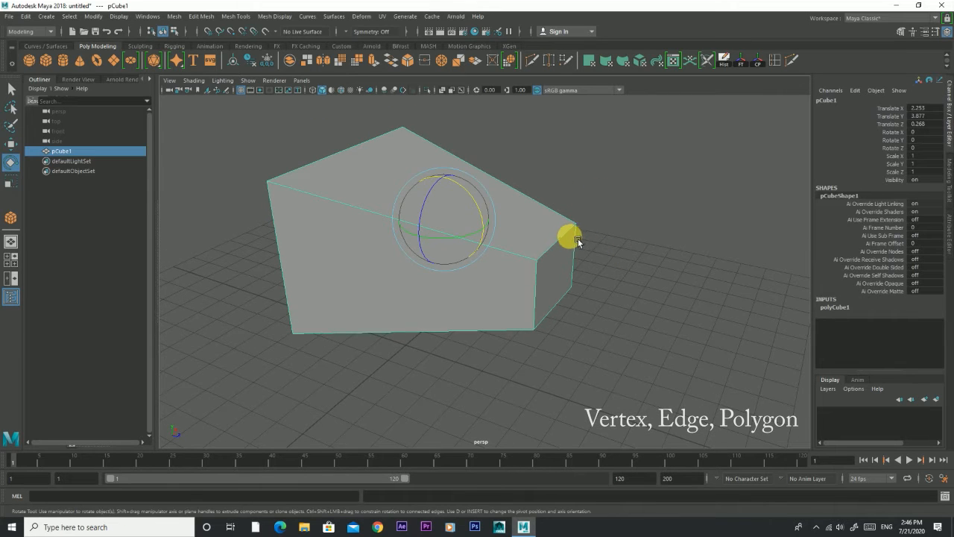
key("w")
left_click(612, 240)
left_click_drag(591, 240, 616, 234, "alt")
left_click(536, 251)
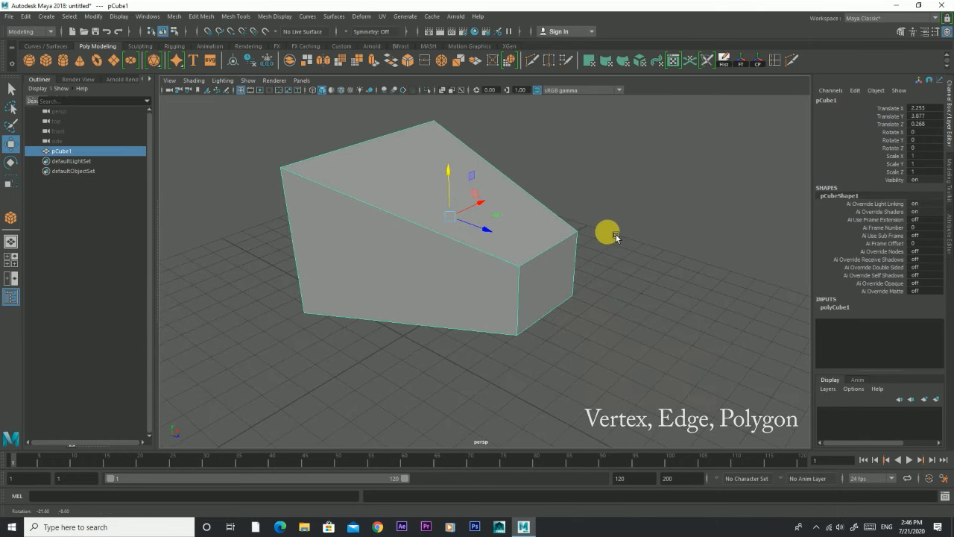
Step: Raise the upper front corner vertex of the narrow end in vertex mode, and return the box to object mode
right_click_drag(530, 233, 461, 209)
left_click(527, 272)
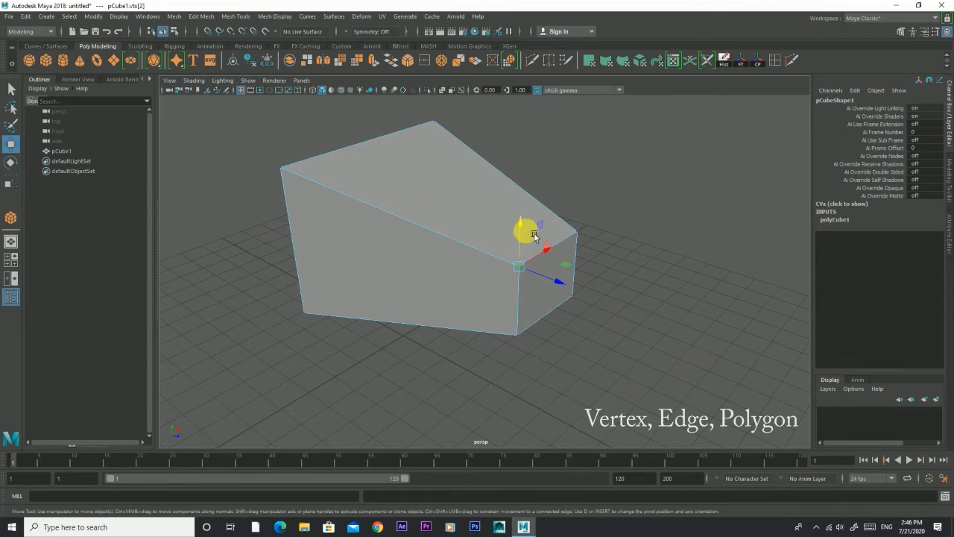
left_click_drag(533, 231, 528, 156)
left_click(615, 199)
right_click_drag(461, 240, 675, 132)
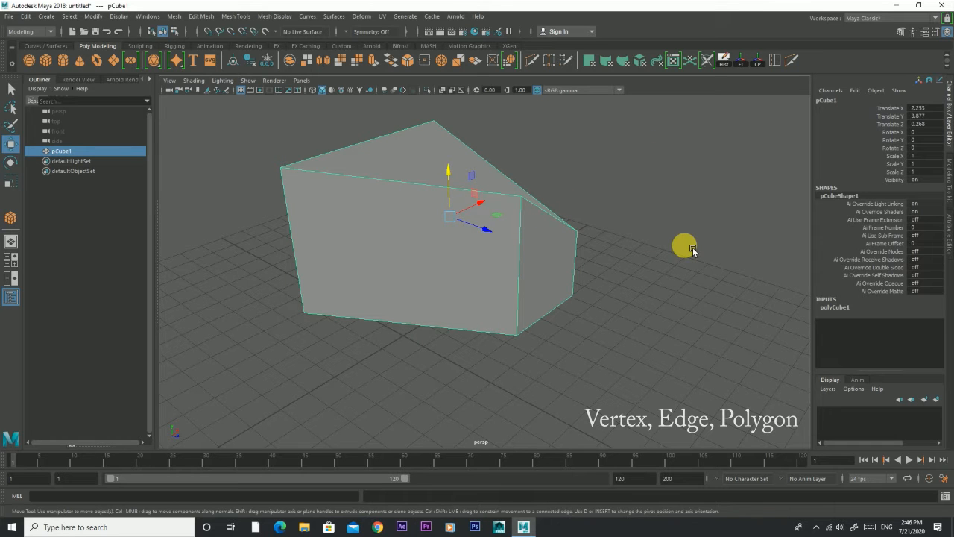
Step: Try to adjust the Subdivisions Width in the box's polyCube1 inputs, and clear the object selection
left_click(841, 307)
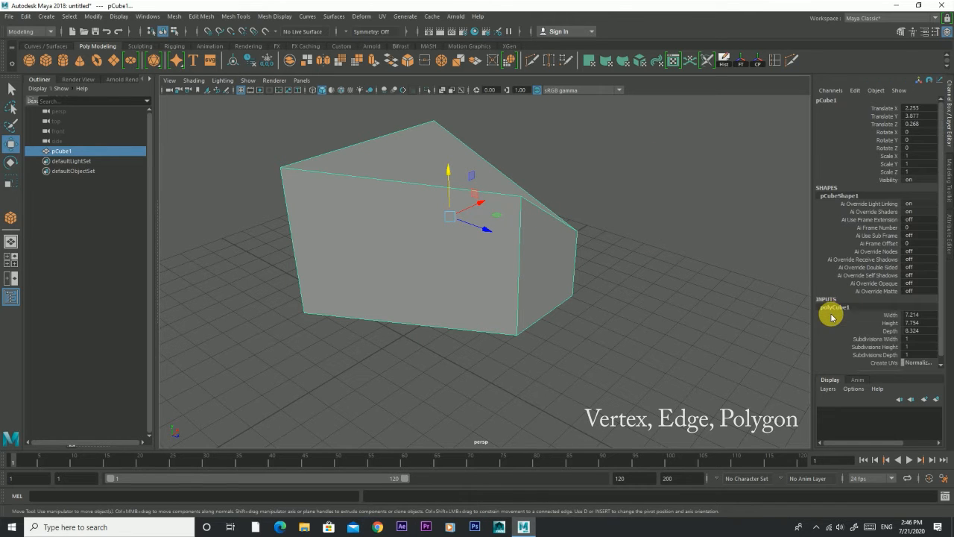
left_click(872, 339)
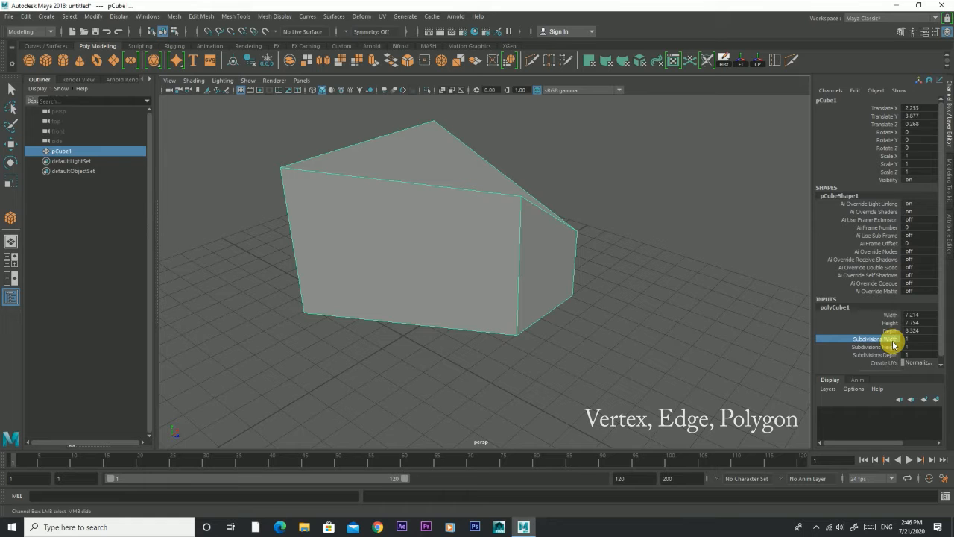
mouse_move(700, 310)
middle_mouse_down()
mouse_move(733, 301)
mouse_move(694, 306)
mouse_move(702, 309)
middle_mouse_up()
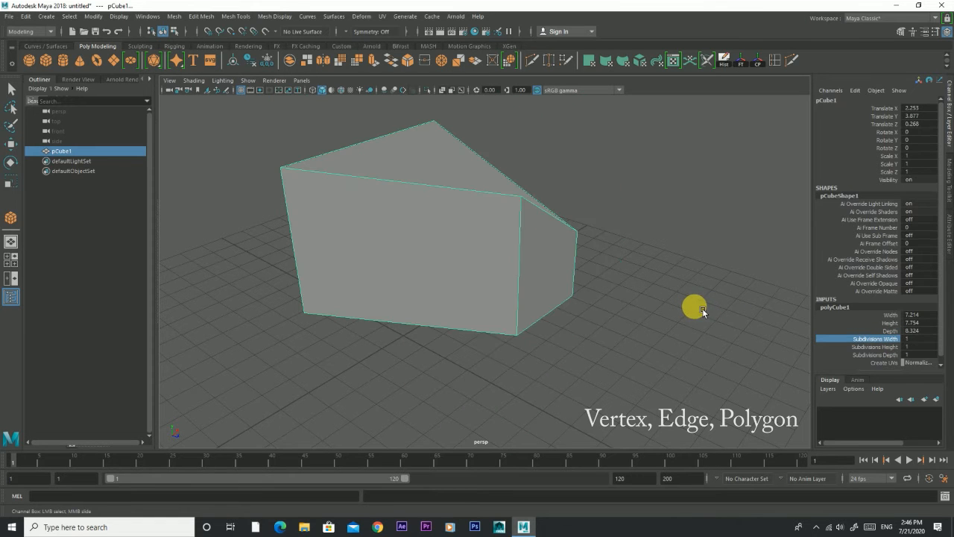
left_click(720, 303)
Step: Select the vertices at the box's narrow end in vertex mode, and return the box to object mode
left_click_drag(717, 293, 641, 304, "alt")
key("w")
left_click(542, 207)
left_click_drag(541, 206, 461, 215, "alt")
right_click(441, 216)
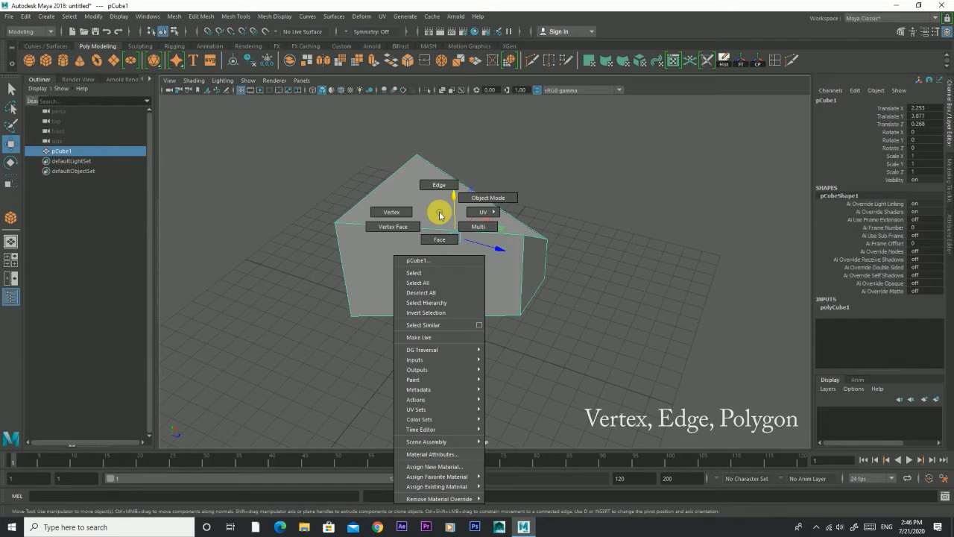
left_click(381, 204)
left_click_drag(441, 203, 633, 330)
right_click_drag(472, 229, 596, 153)
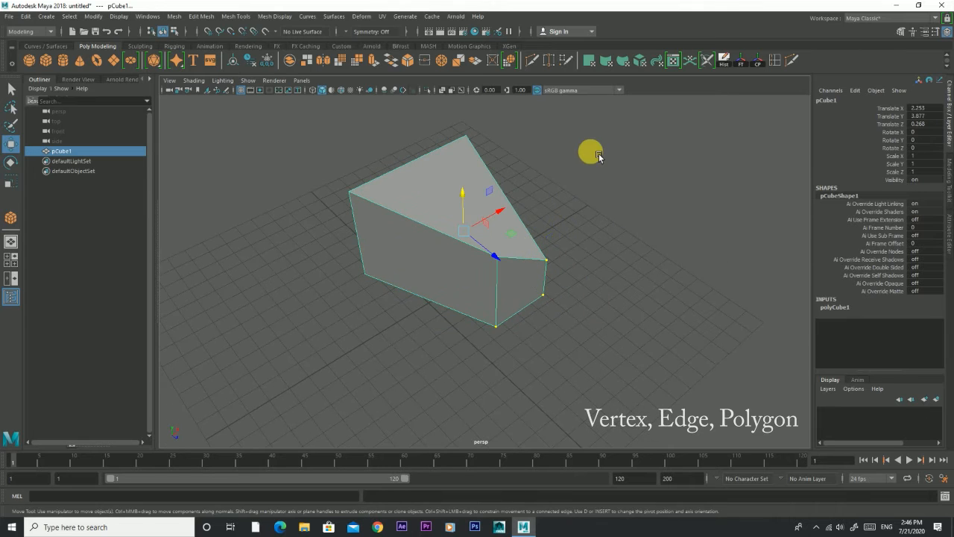
Step: Examine the subdivision settings in the box's polyCube1 inputs, and clear the object selection
left_click_drag(599, 189, 590, 196, "alt")
left_click(838, 308)
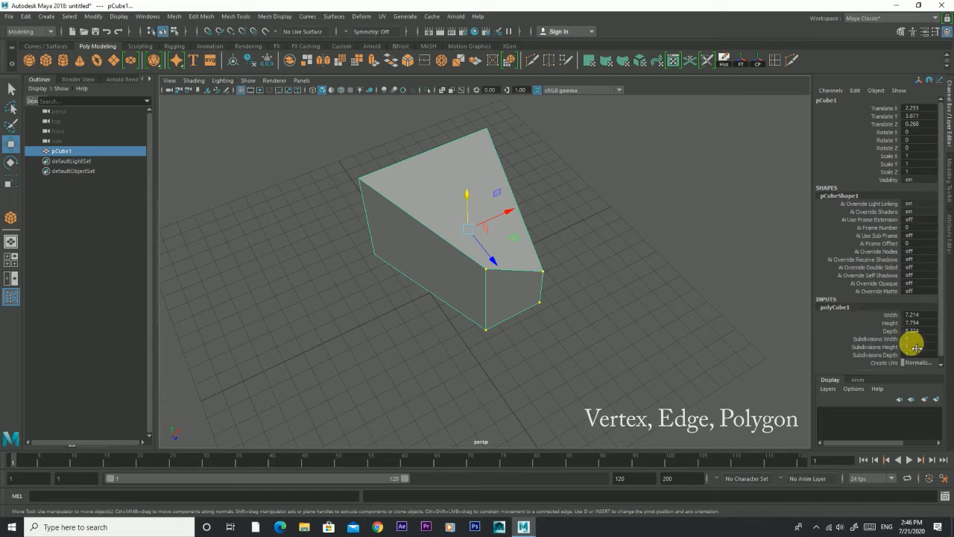
left_click(228, 121)
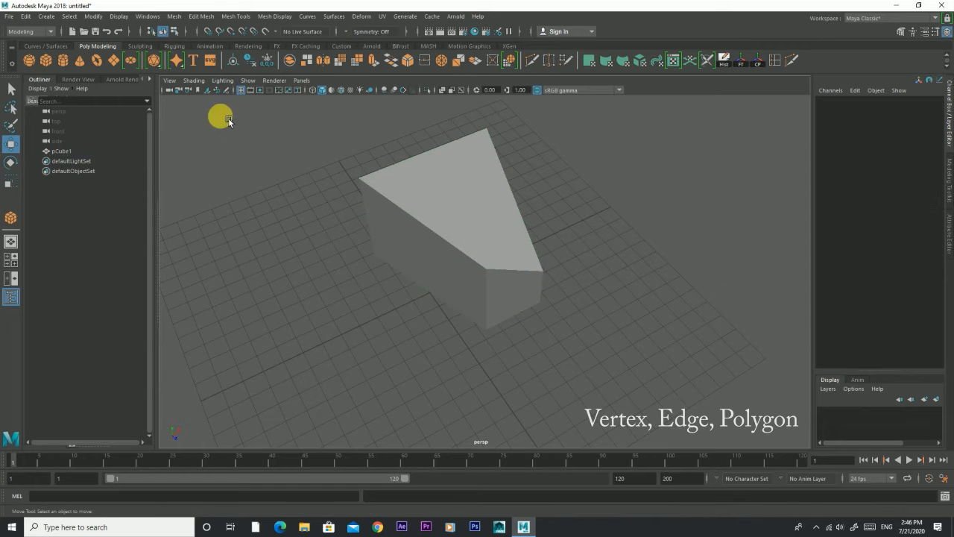
Step: Draw a new polygon cube about 5.4 wide, 6.8 high and 5.2 deep beside the deformed box, and delete the deformed box
left_click(47, 61)
scroll(560, 324, "down", 5)
left_click_drag(370, 297, 443, 316)
left_click_drag(411, 276, 405, 263)
left_click(495, 258)
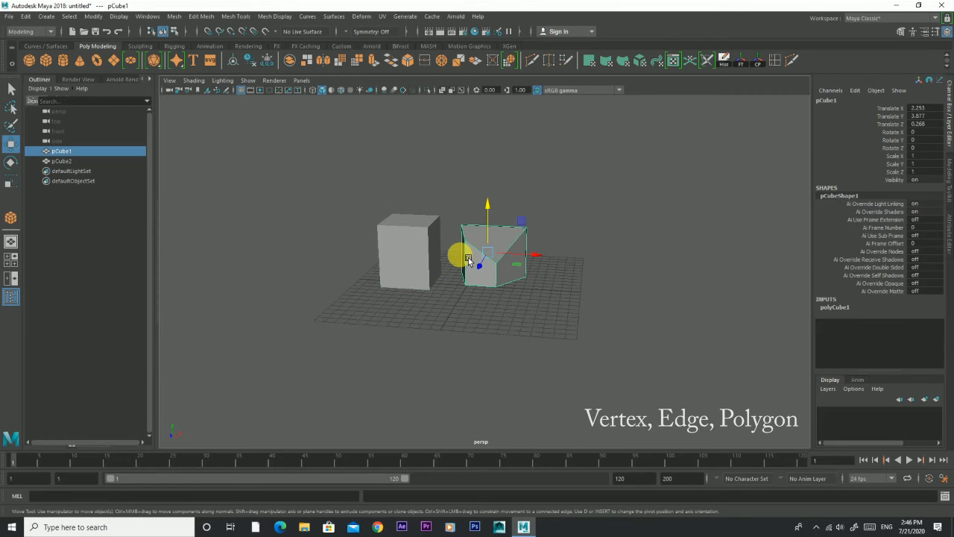
key("Delete")
Step: Draw another polygon cube about 5.3 × 5.2 × 6.6 beside the taller one, and set its width, height and depth subdivisions to 5
key("y")
scroll(485, 263, "up", 5)
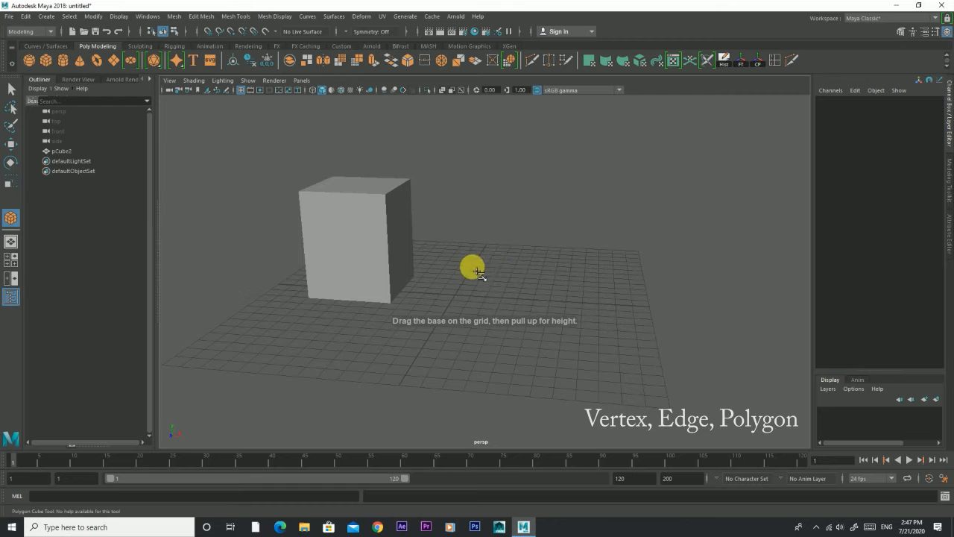
left_click_drag(535, 244, 469, 204)
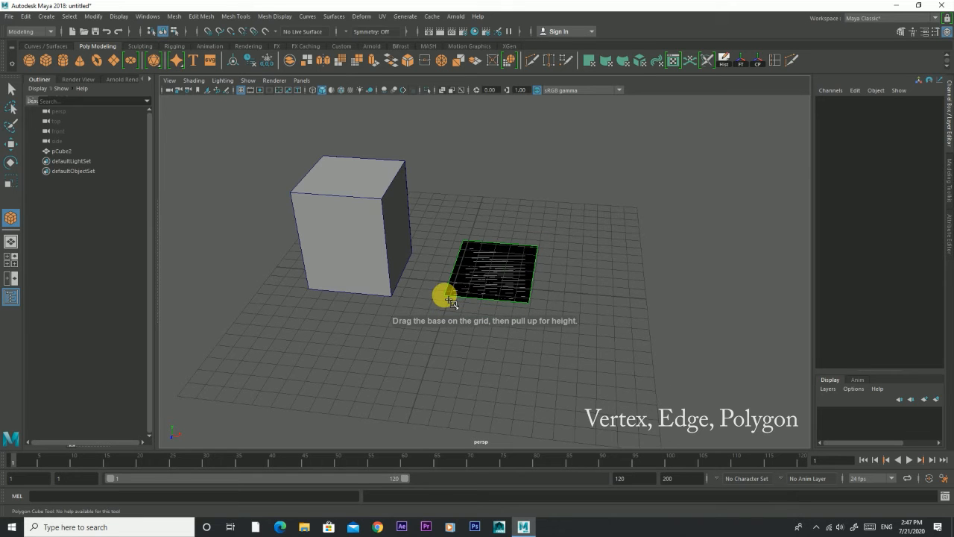
left_click_drag(515, 223, 514, 271, "alt")
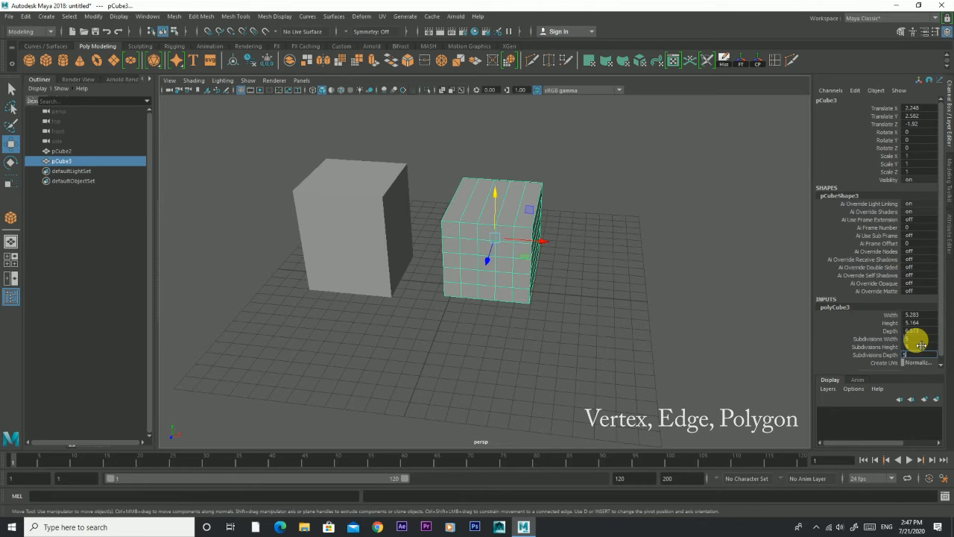
left_click(581, 394)
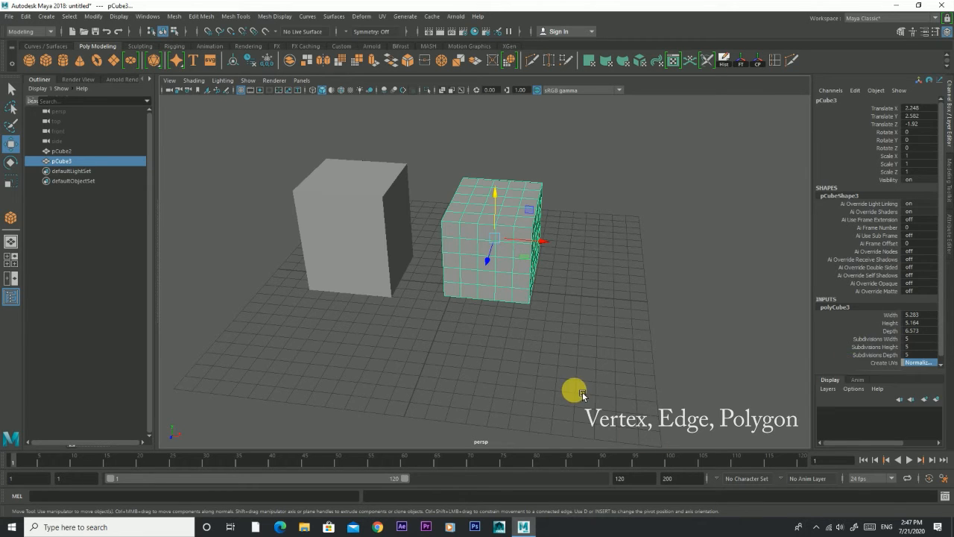
Step: Lower the upper front edge of the taller, unsubdivided cube in edge mode so its top slopes, and return it to object mode
left_click(383, 257)
left_click_drag(375, 264, 441, 282, "alt")
right_click_drag(382, 212, 383, 192)
left_click(388, 216)
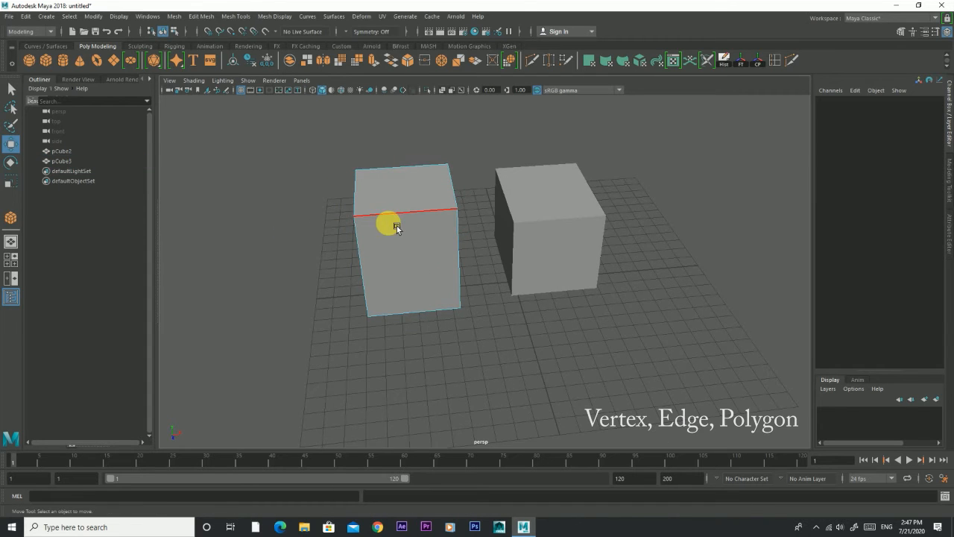
left_click_drag(443, 246, 477, 226, "alt")
left_click_drag(438, 151, 283, 300)
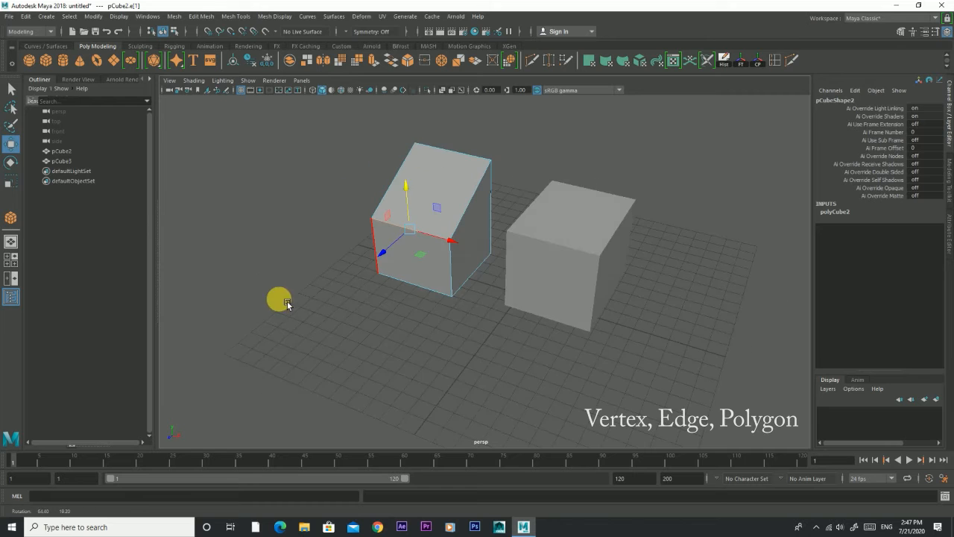
left_click(431, 345)
right_click_drag(468, 200, 526, 170)
Step: Try to move the sloped box's upper front edge again in edge mode, and return the box to object mode
left_click_drag(534, 204, 574, 197, "alt")
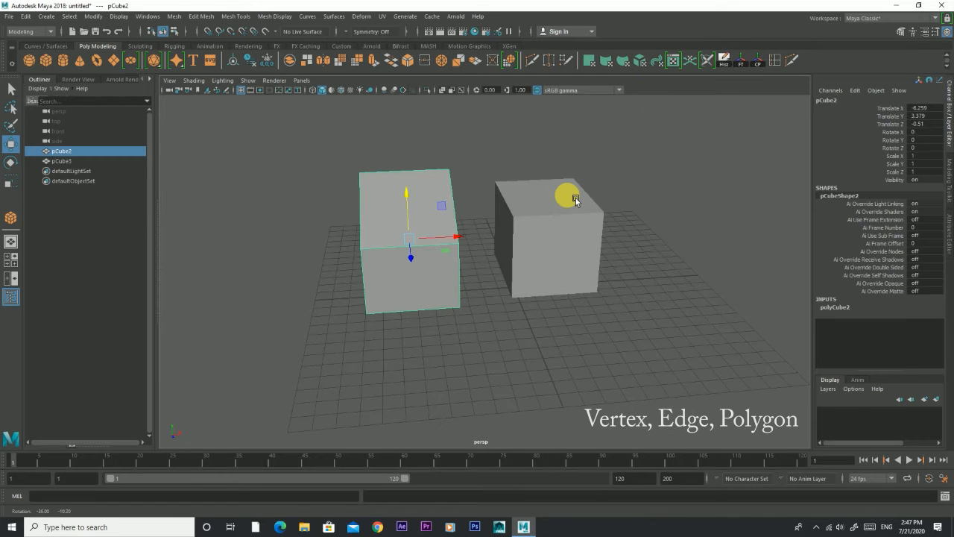
right_click(374, 213)
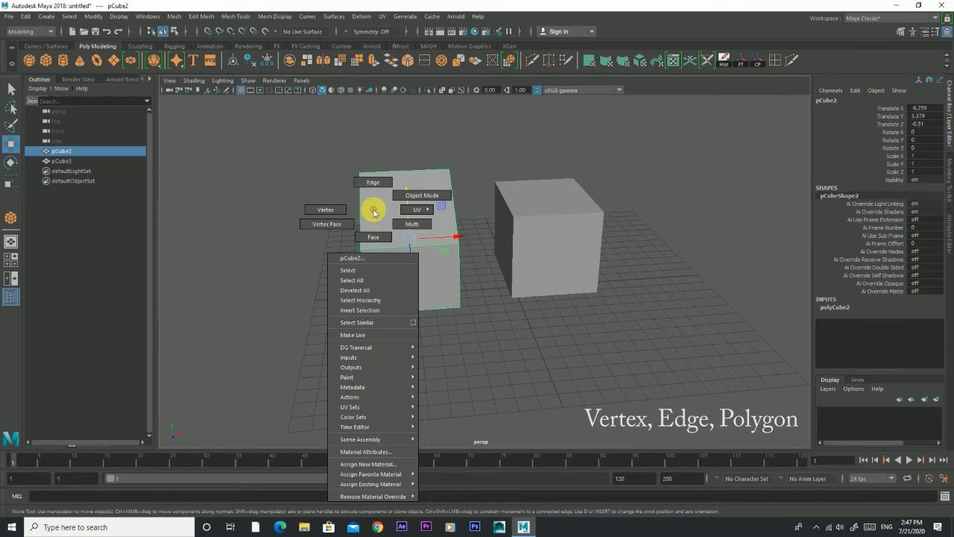
left_click(376, 156)
left_click_drag(411, 253, 418, 210)
left_click(305, 221)
left_click_drag(331, 239, 369, 224, "alt")
right_click(423, 208)
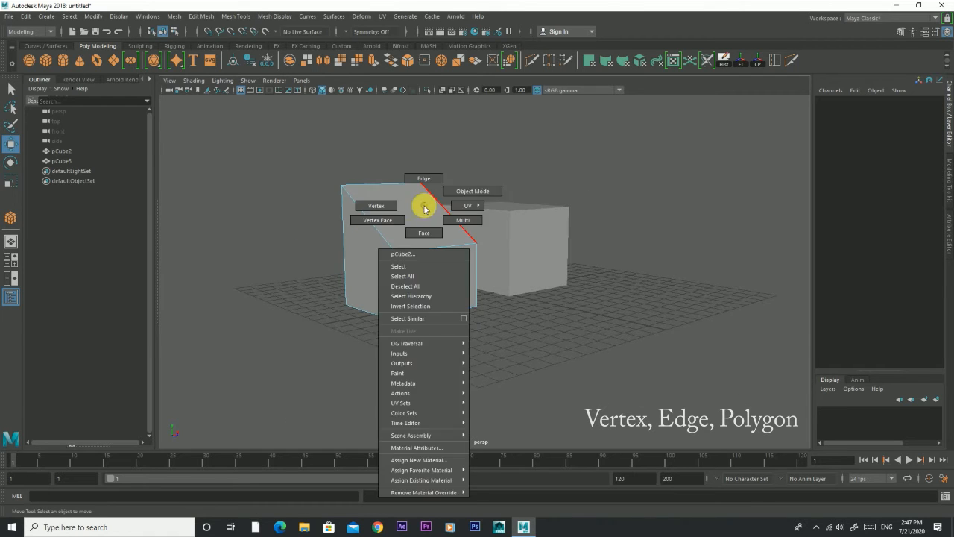
left_click(472, 191)
Step: Set the Subdivisions Width, Height and Depth of the sloped box to 5 in its polyCube2 inputs
left_click_drag(549, 187, 511, 213, "alt")
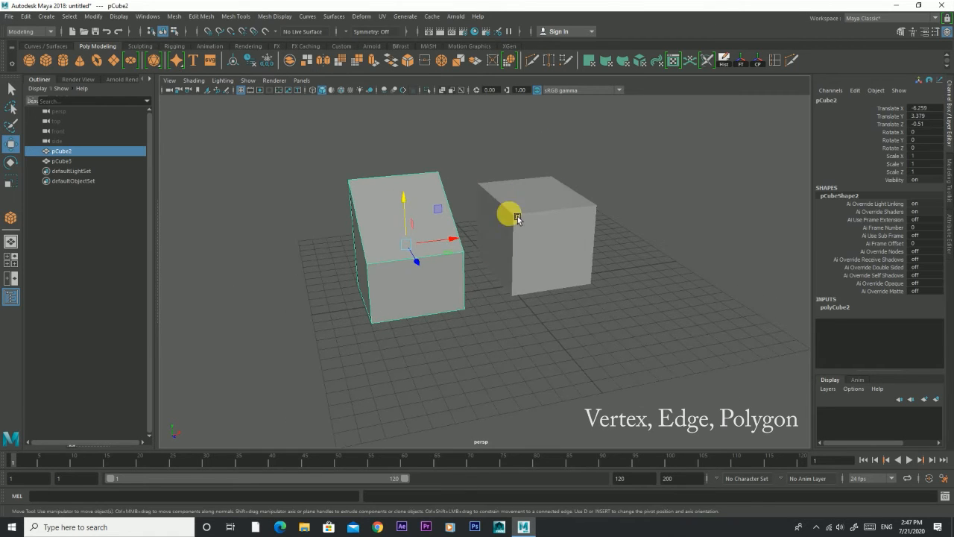
left_click(836, 307)
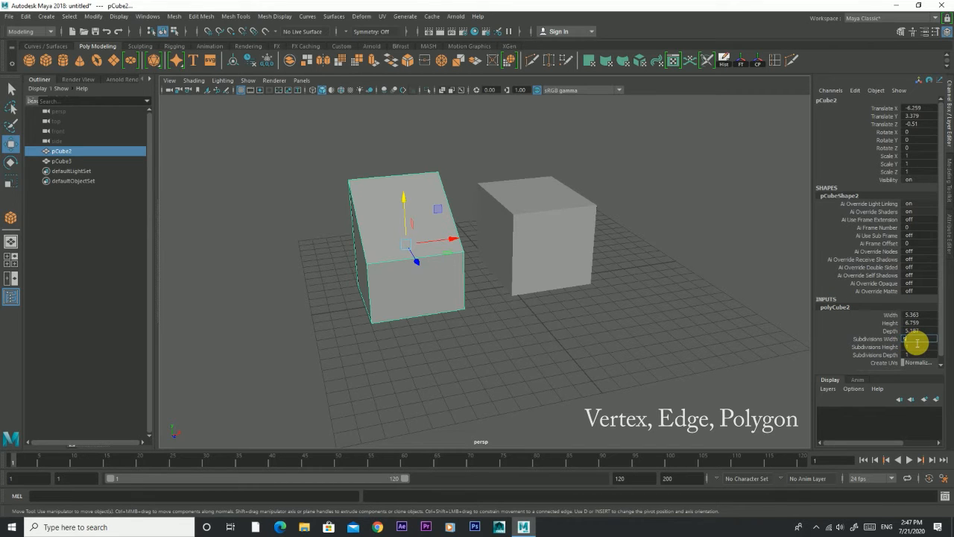
key("Tab")
type("5")
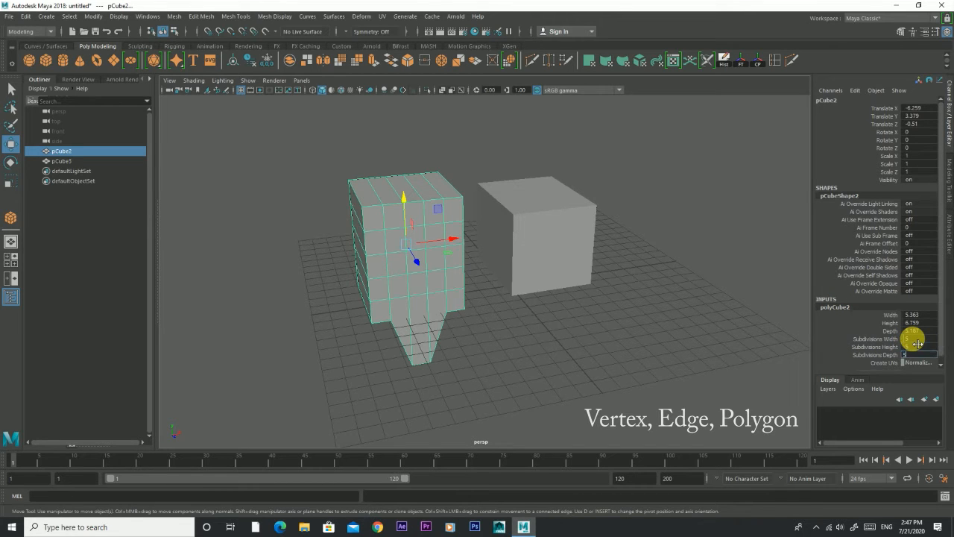
key("Tab")
left_click_drag(656, 336, 472, 285, "alt")
left_click_drag(609, 233, 427, 349, "alt")
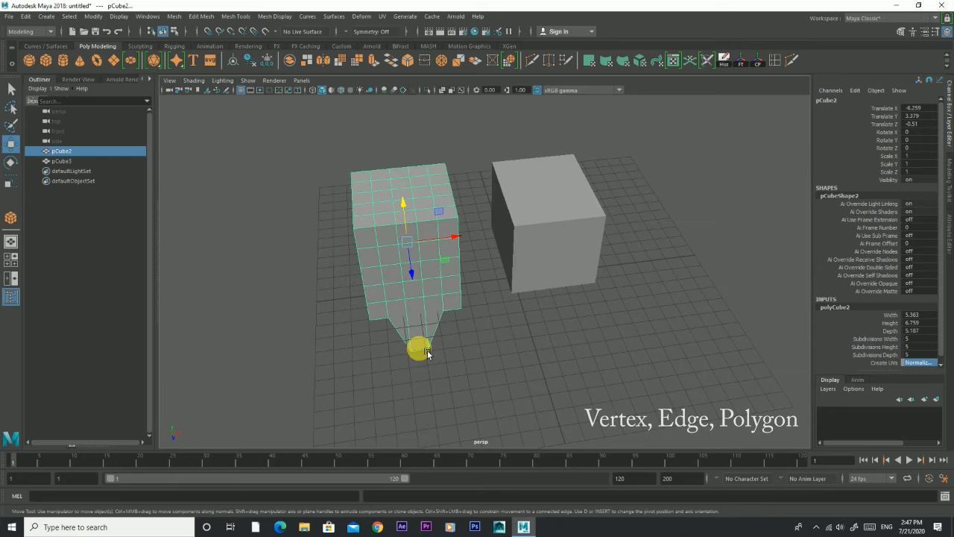
Step: Switch the subdivided cube to edge mode and select the full row of edges along its upper front edge
left_click(572, 262)
left_click_drag(591, 244, 568, 248, "alt")
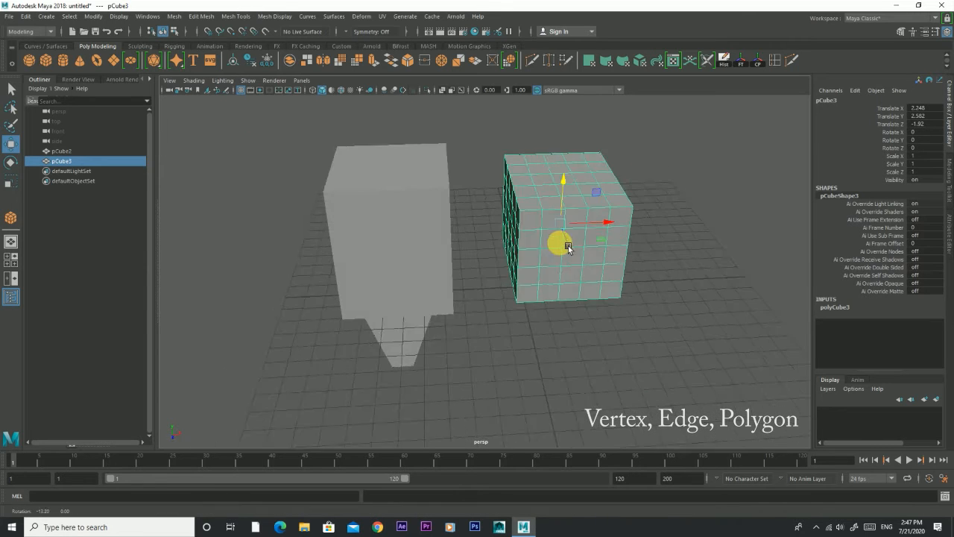
left_click(727, 280)
right_click_drag(563, 210, 550, 130)
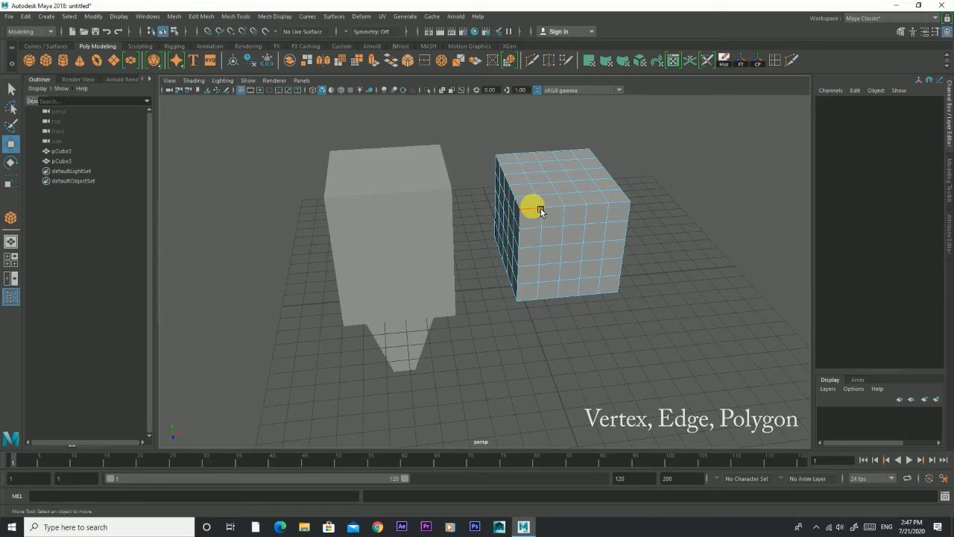
left_click(541, 209)
scroll(580, 245, "up", 5)
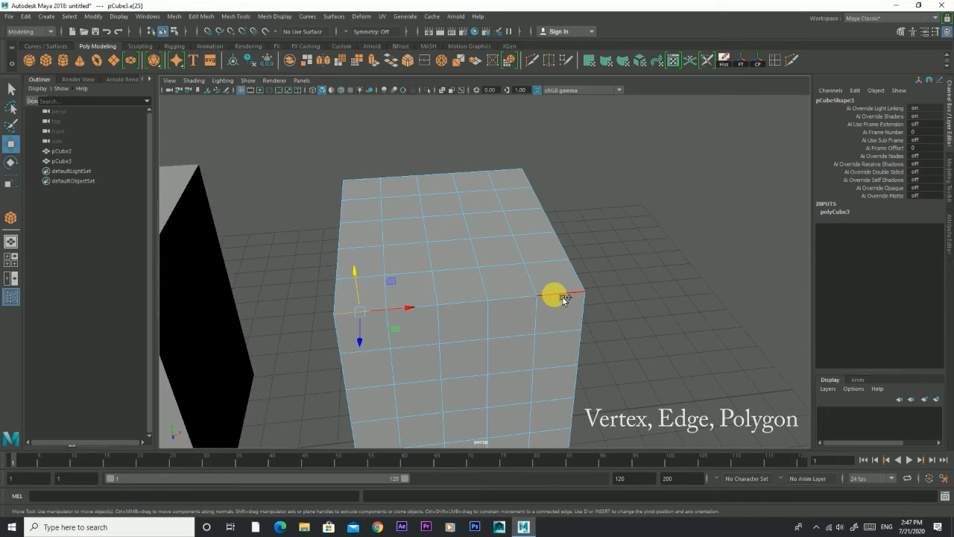
left_click(323, 333)
left_click(374, 311)
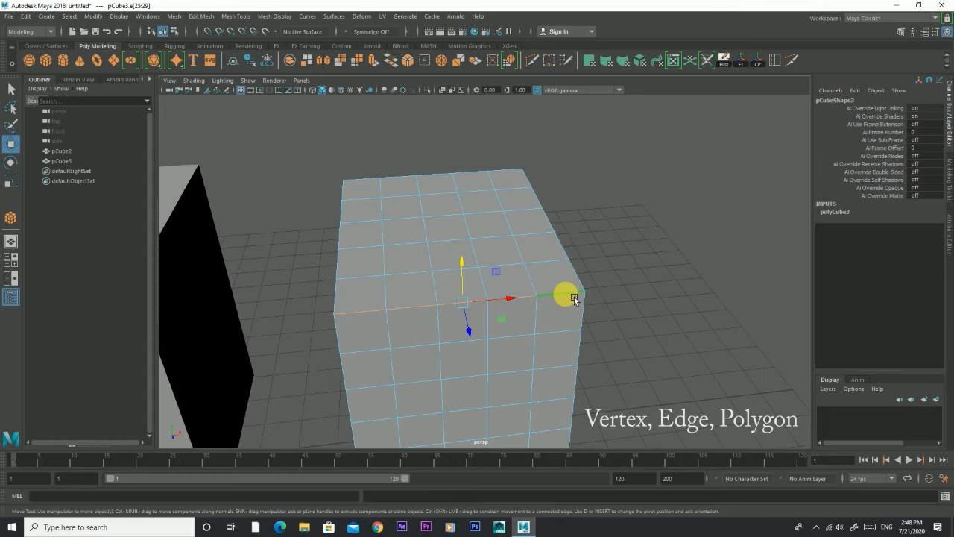
Step: Extend the edge selection around the whole perimeter of the cube's top face
mouse_move(630, 328)
left_mouse_down("alt")
mouse_move(549, 319)
mouse_move(462, 341)
mouse_move(641, 331)
left_mouse_up("alt")
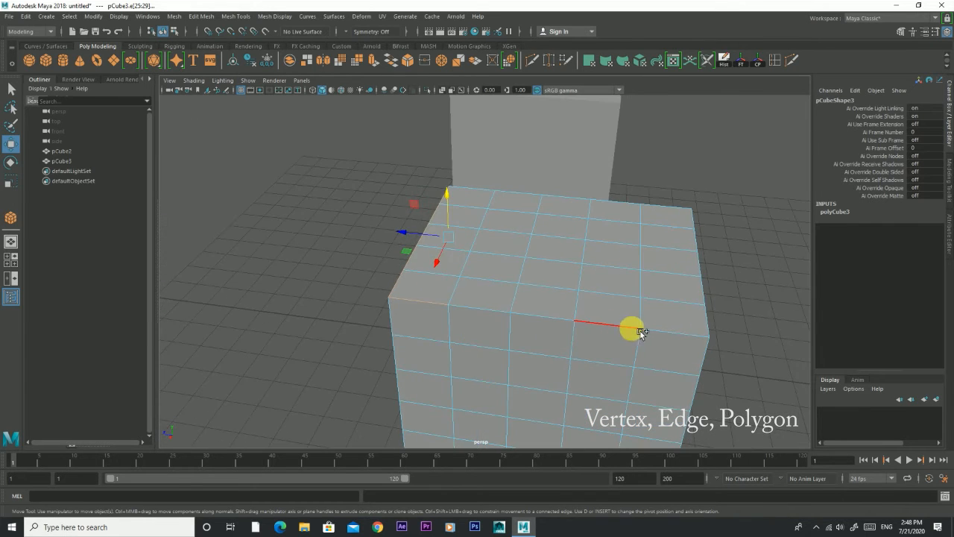
right_click_drag(682, 335, 514, 374, "alt")
scroll(513, 373, "up", 4)
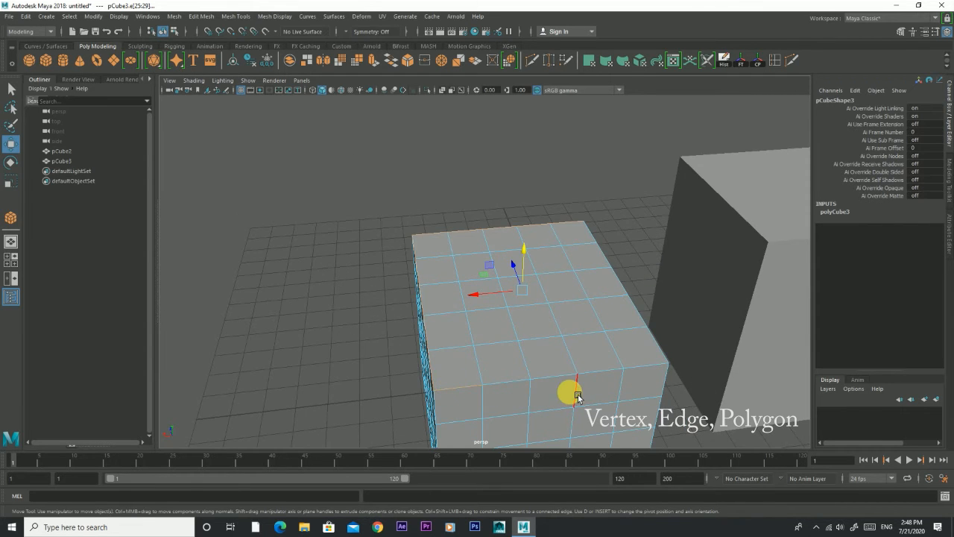
left_click_drag(571, 392, 544, 392, "alt")
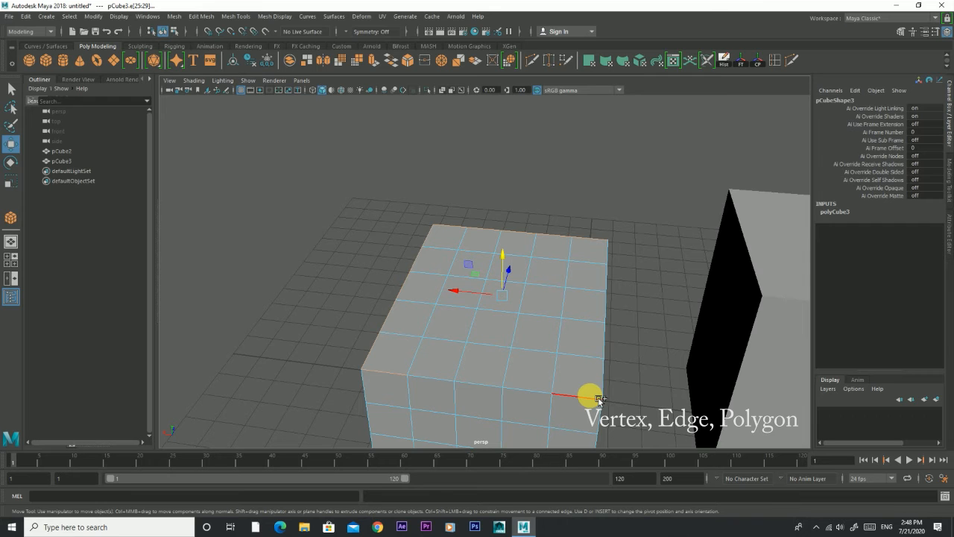
left_click_drag(576, 412, 511, 405, "alt")
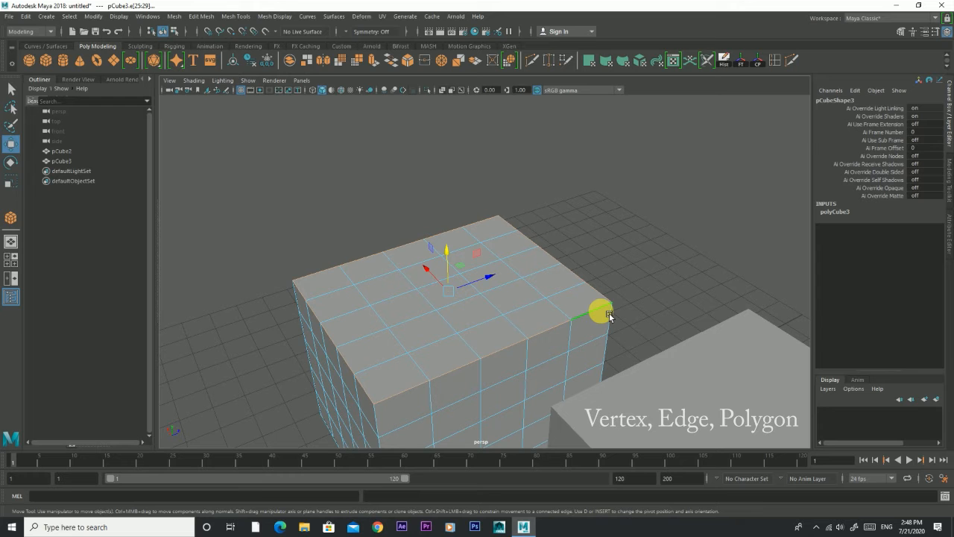
scroll(611, 275, "down", 5)
left_click_drag(541, 299, 395, 335, "alt")
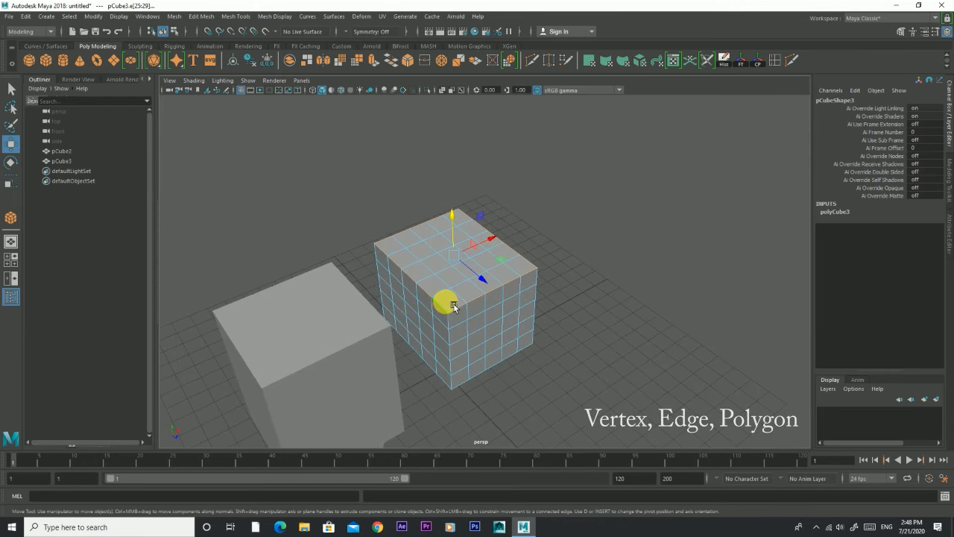
Step: Switch the cube to vertex mode and select the row of top vertices one subdivision in from its right side
scroll(453, 304, "up", 5)
left_click_drag(514, 299, 479, 327, "alt")
right_click_drag(503, 285, 403, 211)
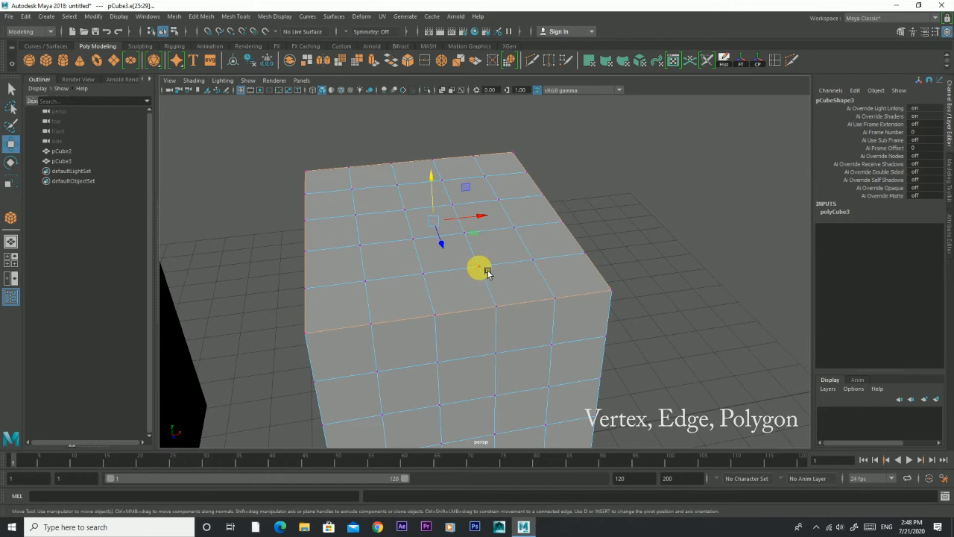
left_click(485, 267)
left_click(542, 260)
left_click_drag(518, 223, 542, 267, "alt")
left_click(635, 222)
mouse_move(580, 325)
left_mouse_down("alt")
mouse_move(550, 337)
mouse_move(574, 326)
left_mouse_up("alt")
Step: Return the cube to edge mode, select the edge row along its upper right side, and clear the selection
right_click_drag(548, 240, 530, 247)
left_click_drag(530, 247, 514, 252, "alt")
left_click_drag(593, 259, 518, 285, "alt")
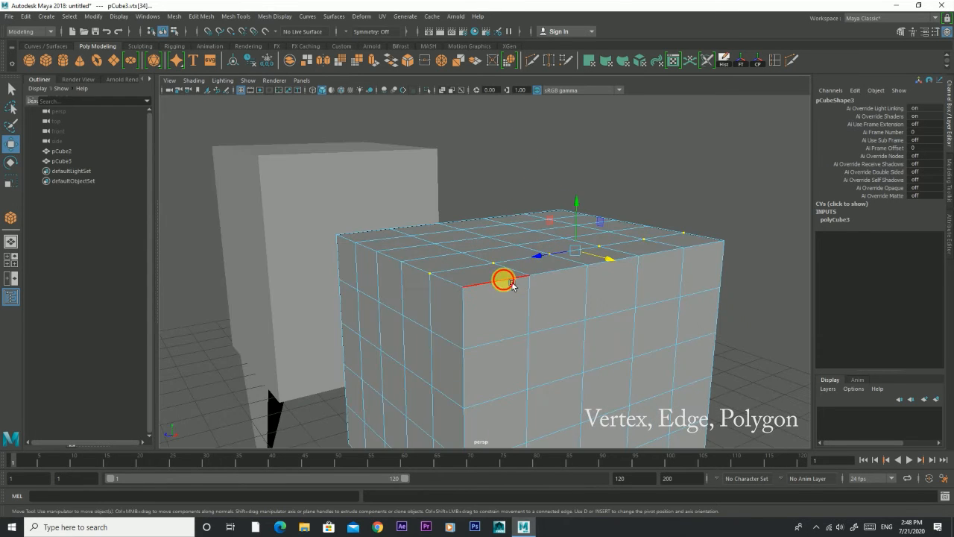
left_click(512, 283)
double_click(714, 247, "shift")
left_click_drag(750, 268, 810, 256, "alt")
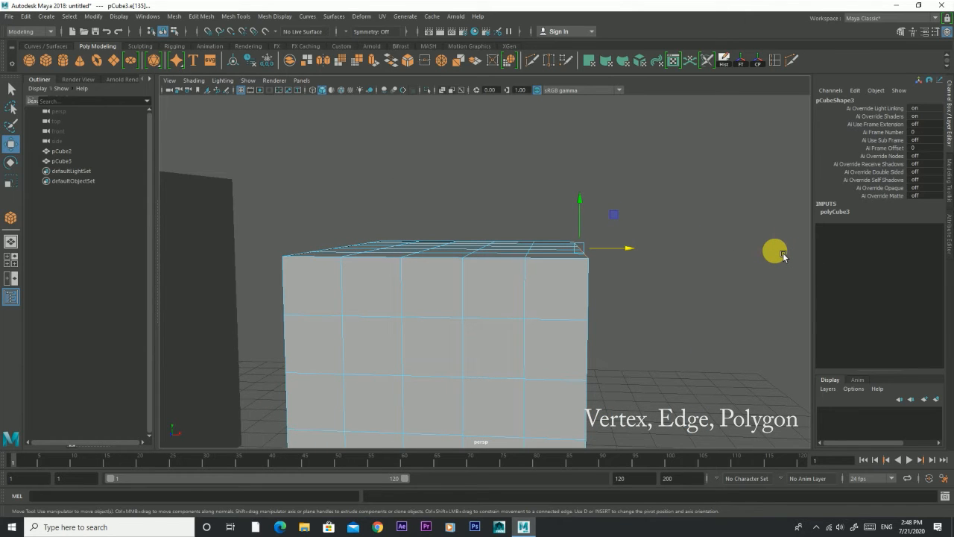
left_click_drag(681, 258, 638, 264, "alt")
left_click(646, 266)
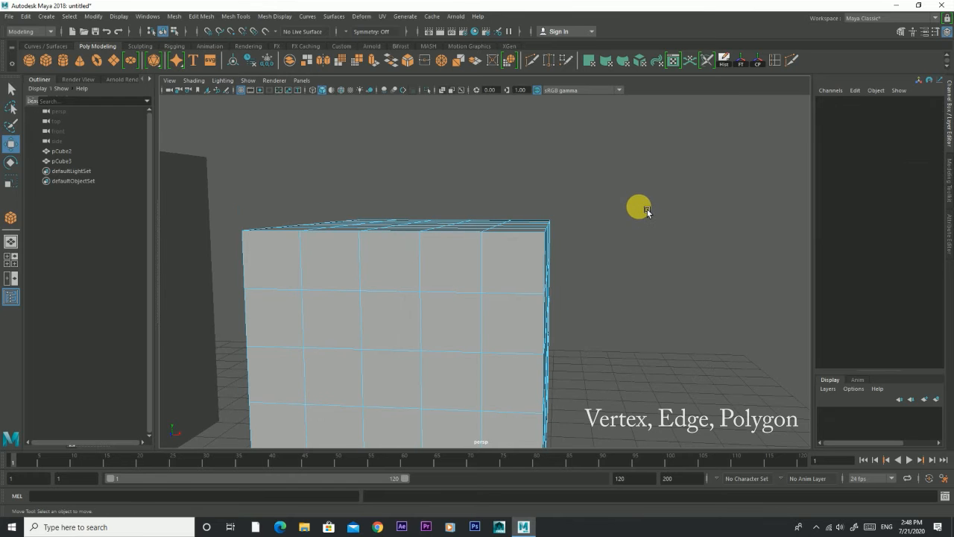
Step: Box-select the edges around the cube's upper right side and deselect all but the row along the outer top edge
left_click_drag(613, 216, 546, 245, "alt")
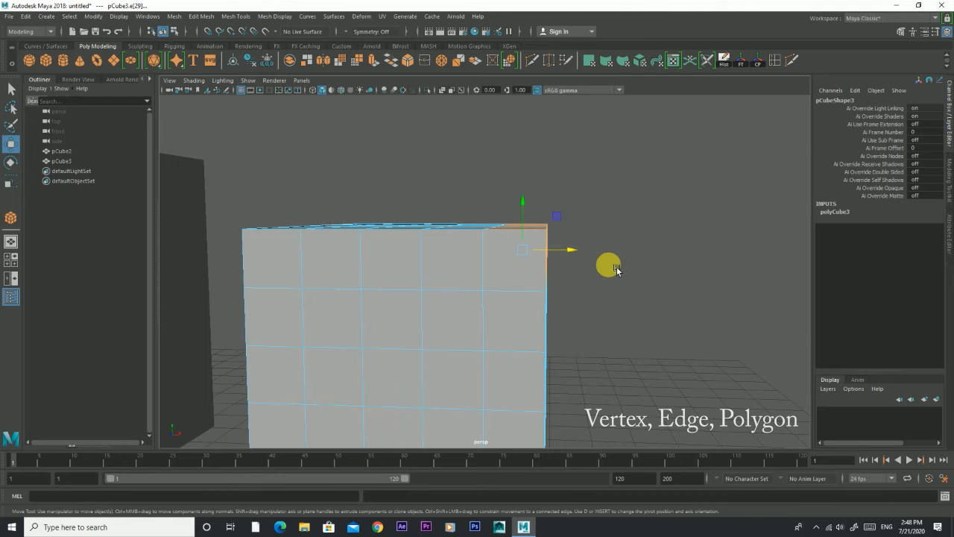
left_click_drag(625, 268, 503, 286, "alt")
left_click_drag(735, 253, 768, 252, "alt")
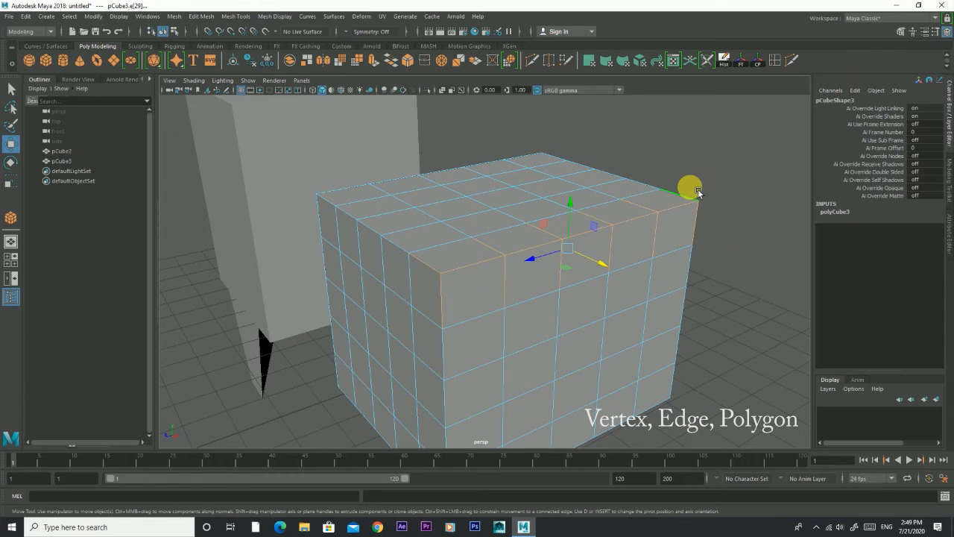
mouse_move(665, 231)
left_mouse_down("alt")
mouse_move(693, 227)
mouse_move(678, 230)
left_mouse_up("alt")
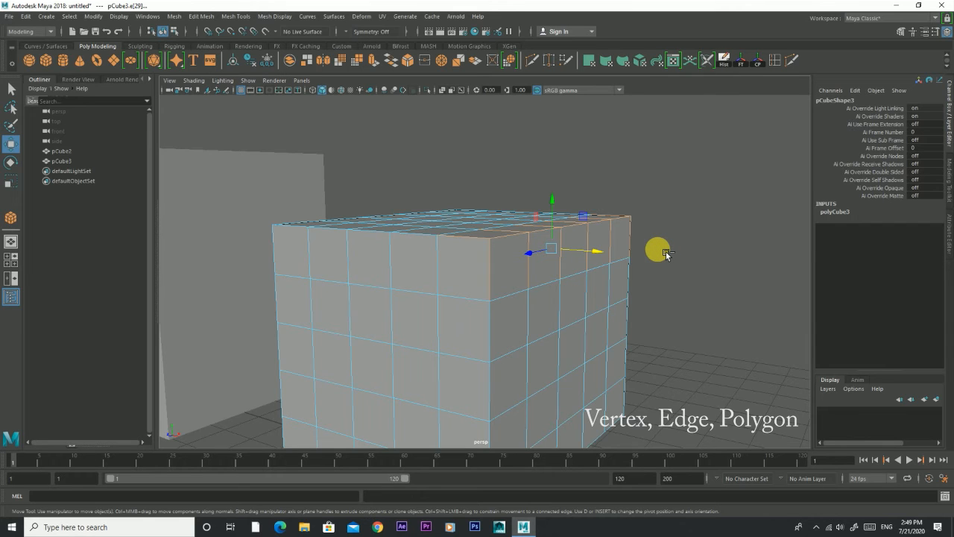
left_click_drag(656, 242, 529, 282)
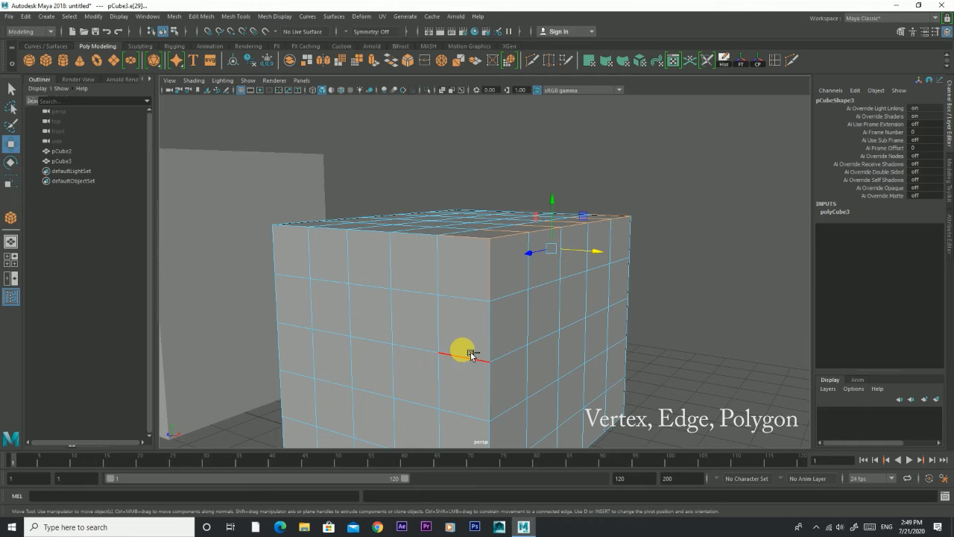
left_click_drag(554, 323, 596, 320, "alt")
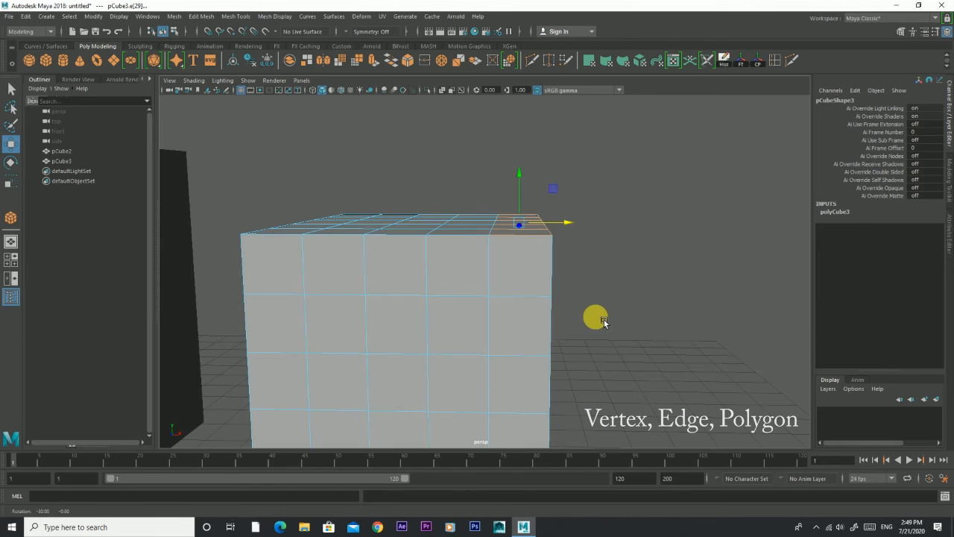
left_click_drag(458, 153, 514, 301)
left_click_drag(618, 276, 558, 291, "alt")
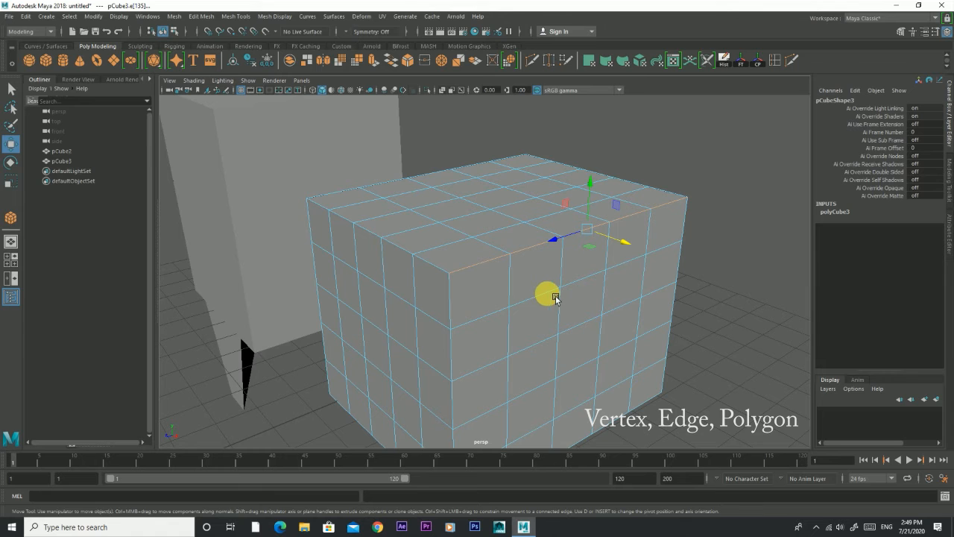
Step: Select the horizontal edge row one subdivision below the top of the cube's right side, and replace it with a vertical row there
scroll(486, 313, "down", 4)
left_click(479, 295)
double_click(614, 266, "shift")
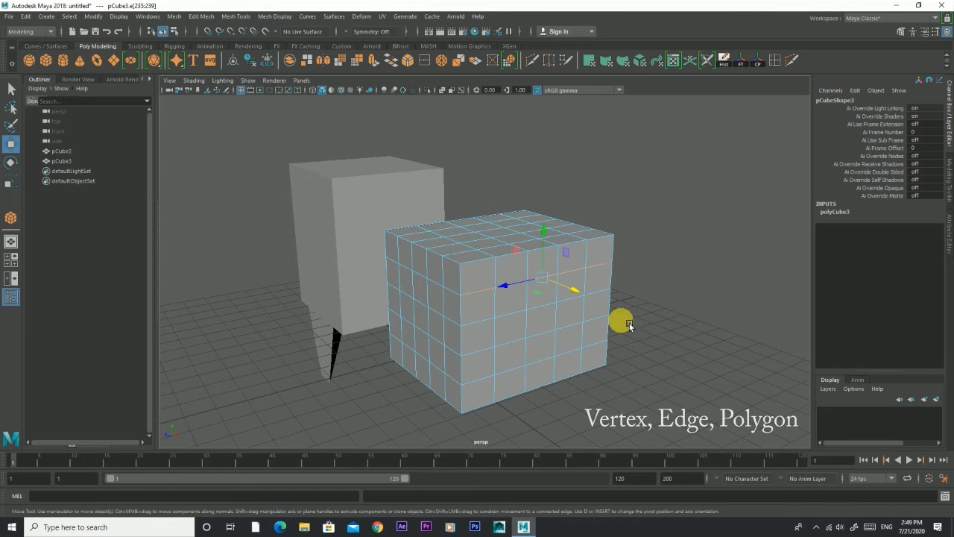
left_click_drag(629, 323, 580, 323, "alt")
left_click(589, 336)
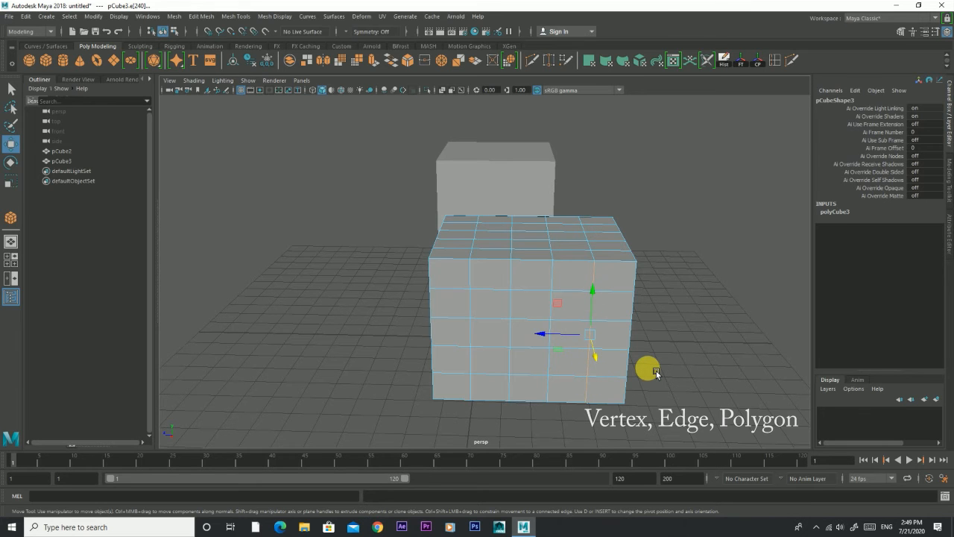
Step: Select an edge row across the cube's top, replace it with a single vertical side edge, and clear the selection
left_click_drag(675, 326, 494, 283, "alt")
left_click(477, 281)
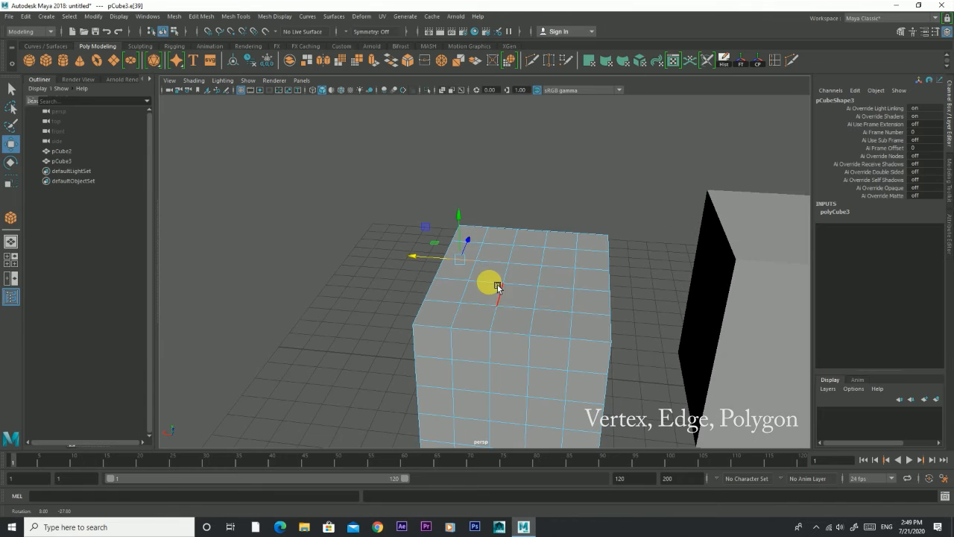
double_click(596, 273)
left_click_drag(586, 280, 522, 278, "alt")
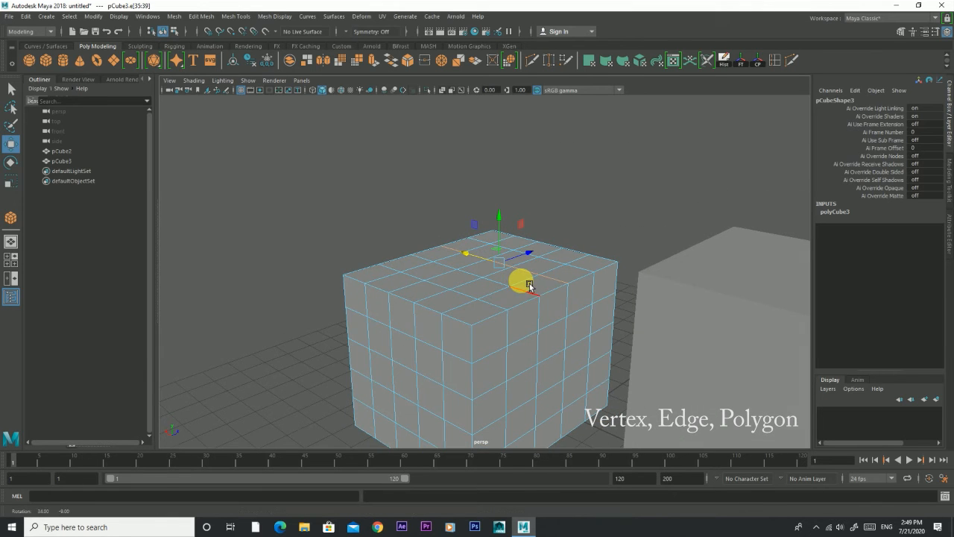
left_click(578, 302)
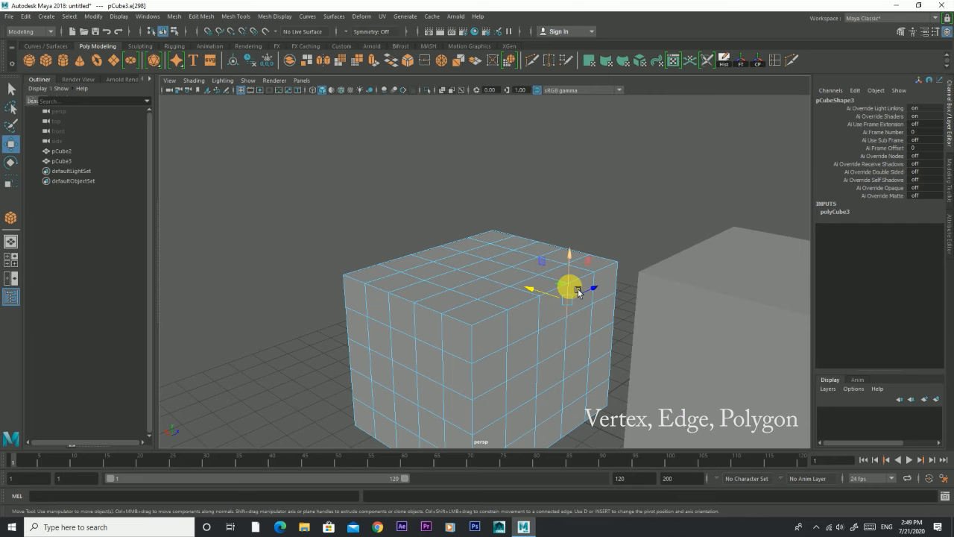
left_click(379, 219)
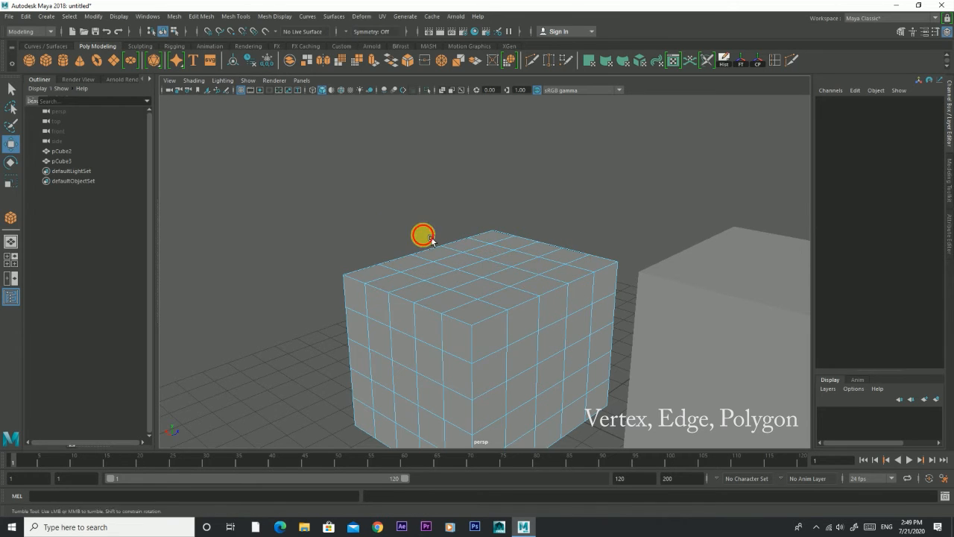
Step: Select the edge row across the middle of the cube's top and extend the selection down its adjoining side
left_click_drag(422, 234, 457, 249, "alt")
left_click(457, 254)
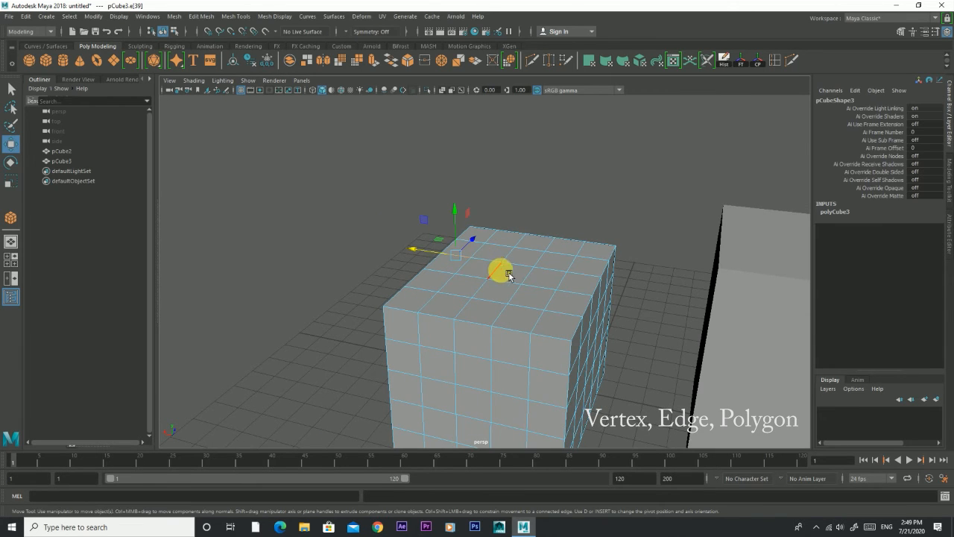
double_click(589, 280)
left_click_drag(529, 281, 497, 273, "alt")
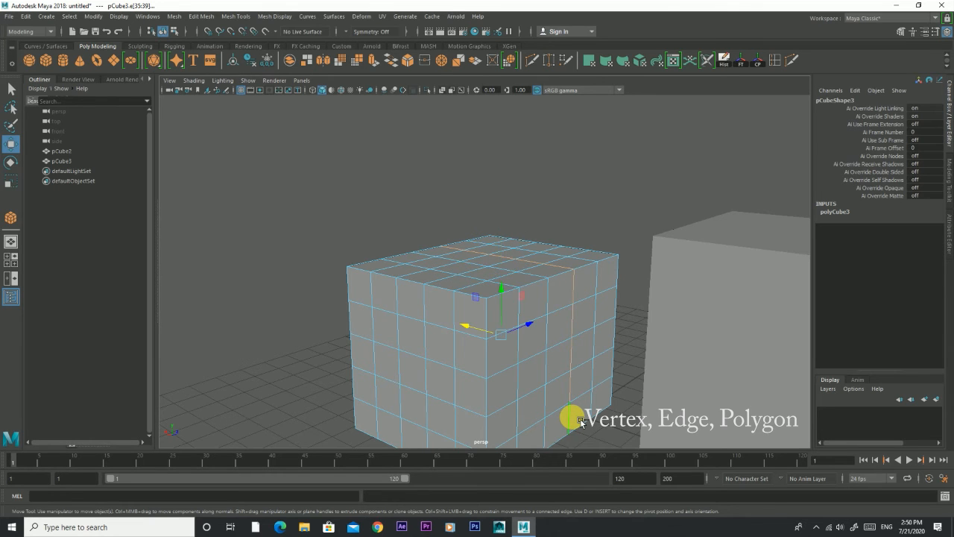
scroll(604, 328, "down", 3)
left_click_drag(600, 325, 725, 381, "alt")
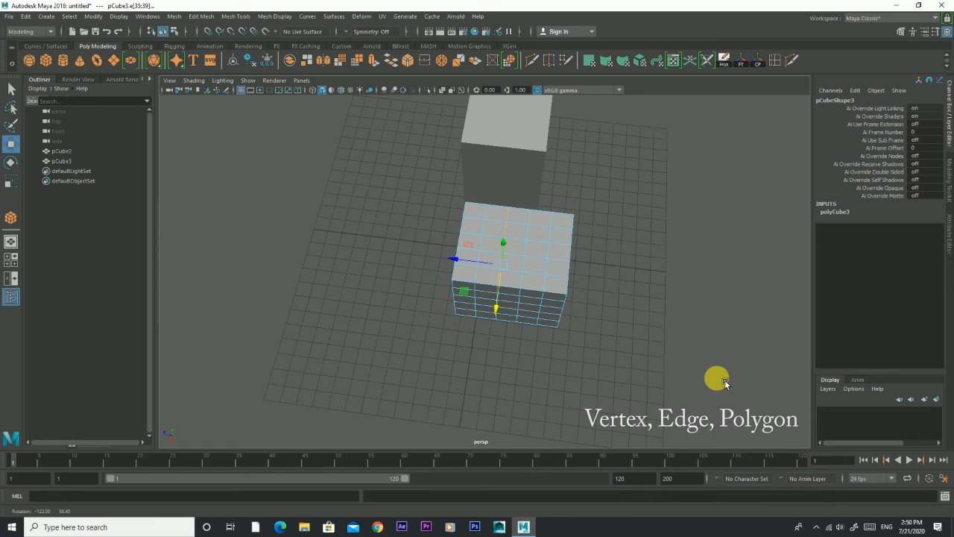
scroll(521, 279, "up", 4)
left_click_drag(522, 279, 505, 270, "alt")
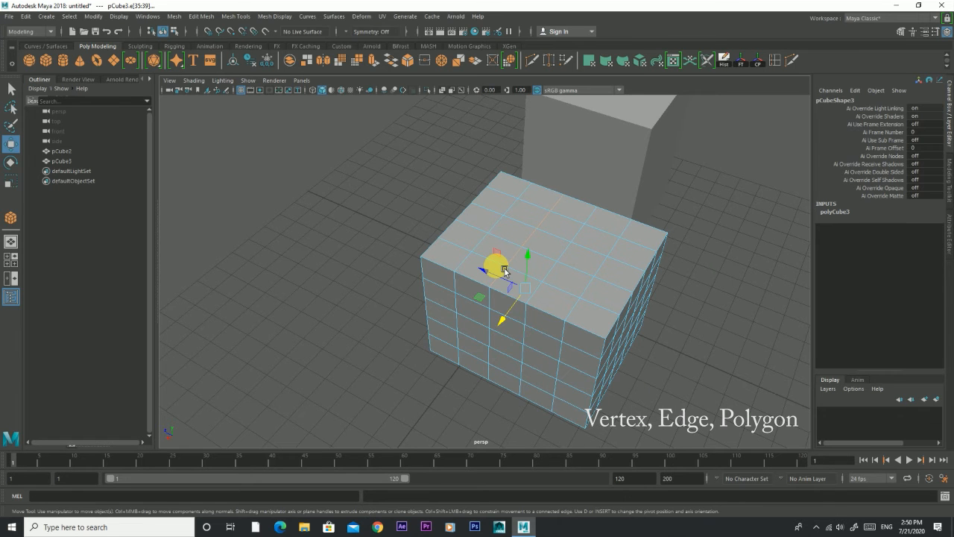
Step: Switch the cube to face mode, select the middle strip of faces across its top and down its side, and clear the selection
right_click_drag(574, 237, 569, 262)
left_click_drag(500, 289, 492, 295, "alt")
left_click(354, 254)
left_click_drag(354, 254, 405, 222, "alt")
left_click(485, 202)
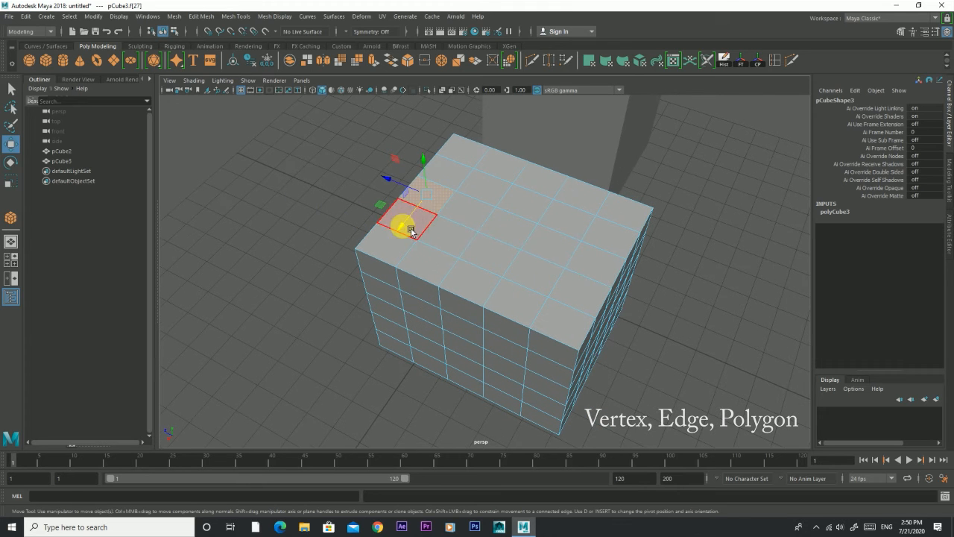
double_click(602, 262, "shift")
left_click_drag(550, 306, 607, 195, "alt")
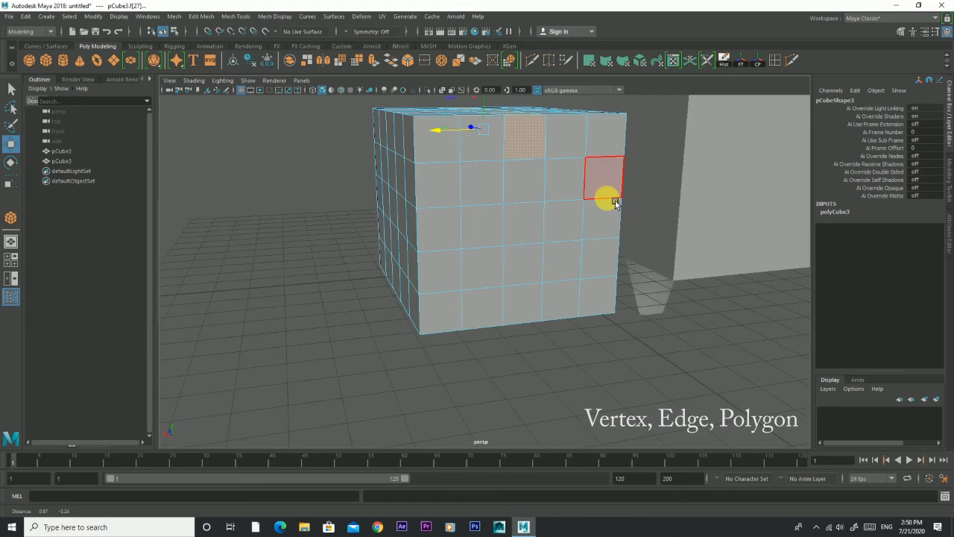
double_click(524, 295, "shift")
left_click_drag(555, 319, 549, 191, "alt")
left_click_drag(507, 278, 480, 328, "alt")
scroll(467, 269, "down", 5)
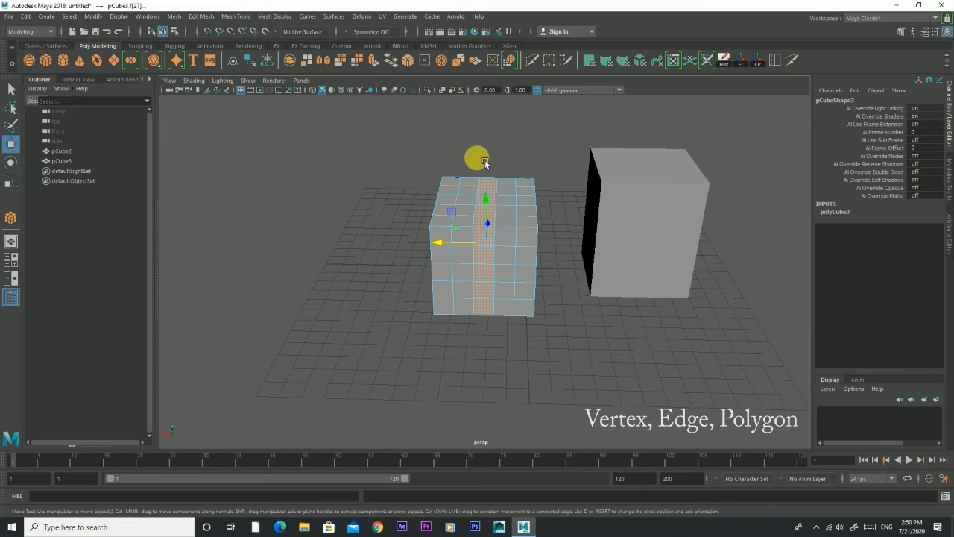
left_click(340, 282)
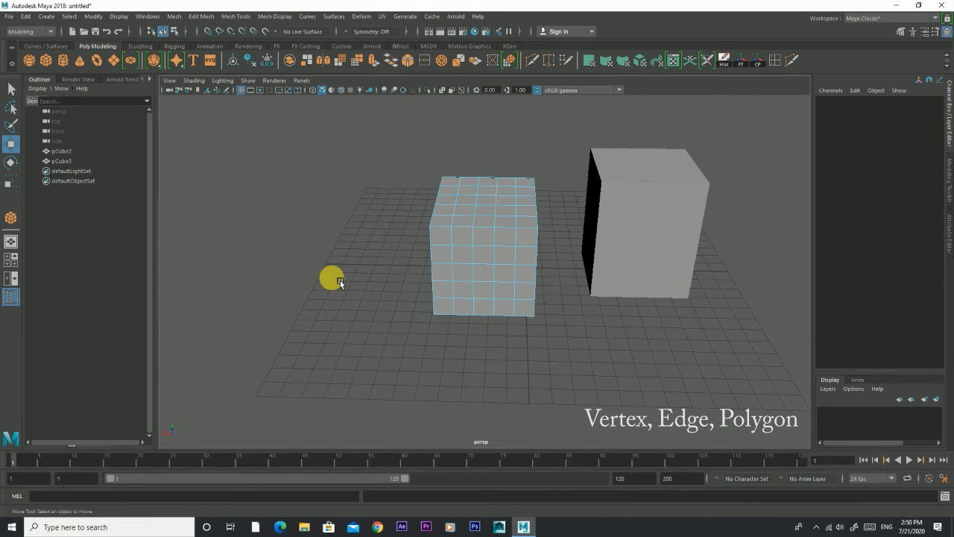
Step: Select all faces of the subdivided cube at once
scroll(351, 206, "up", 5)
left_click_drag(351, 207, 362, 219, "alt")
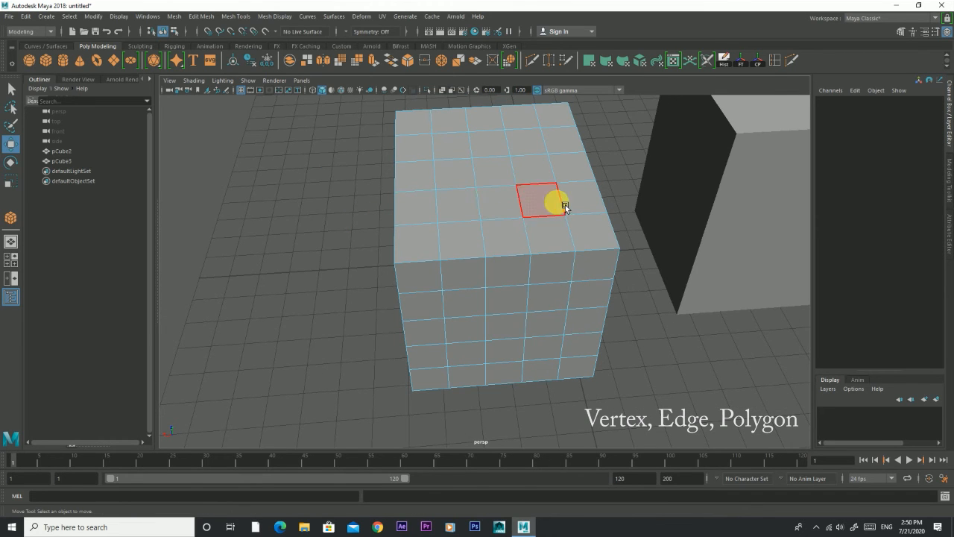
double_click(508, 196)
left_click_drag(251, 196, 309, 188, "alt")
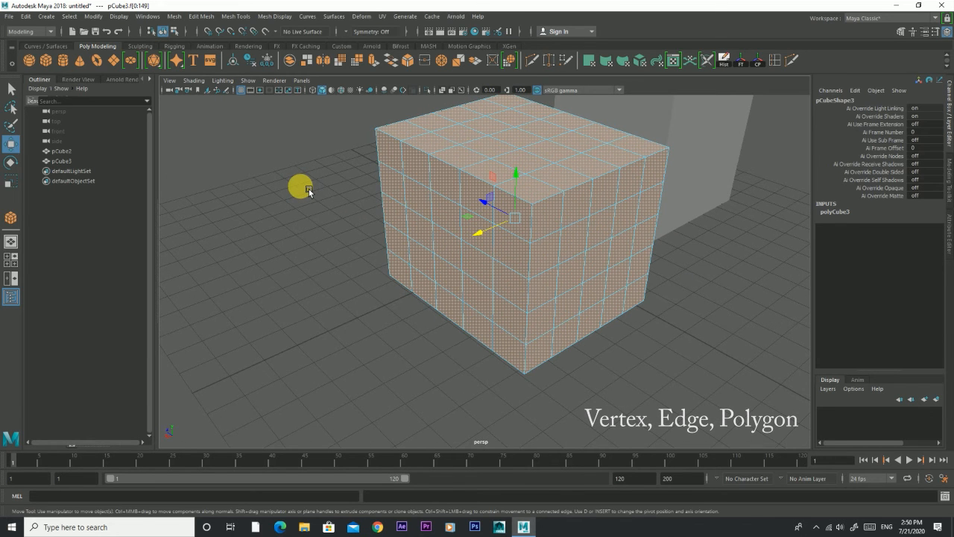
Step: Clear the all-faces selection and select the strip from the top's middle face to the front edge
scroll(430, 190, "down", 5)
left_click_drag(425, 193, 356, 234, "alt")
left_click(397, 232)
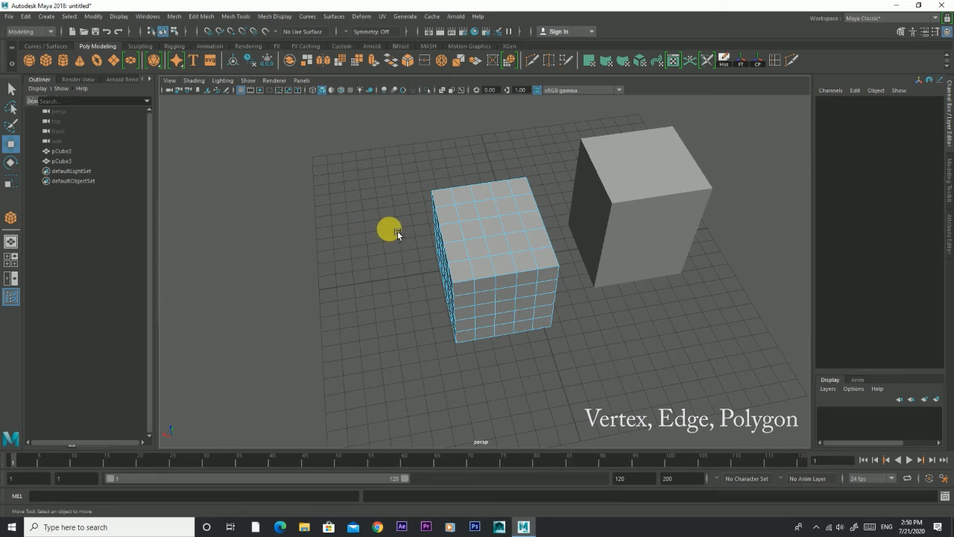
scroll(398, 231, "up", 5)
left_click(501, 191)
scroll(509, 201, "up", 2)
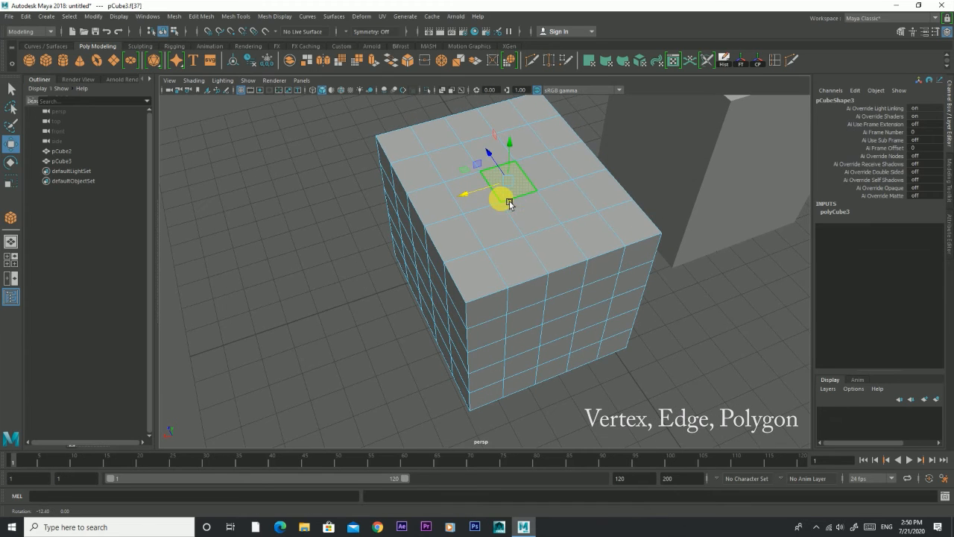
double_click(564, 258, "shift")
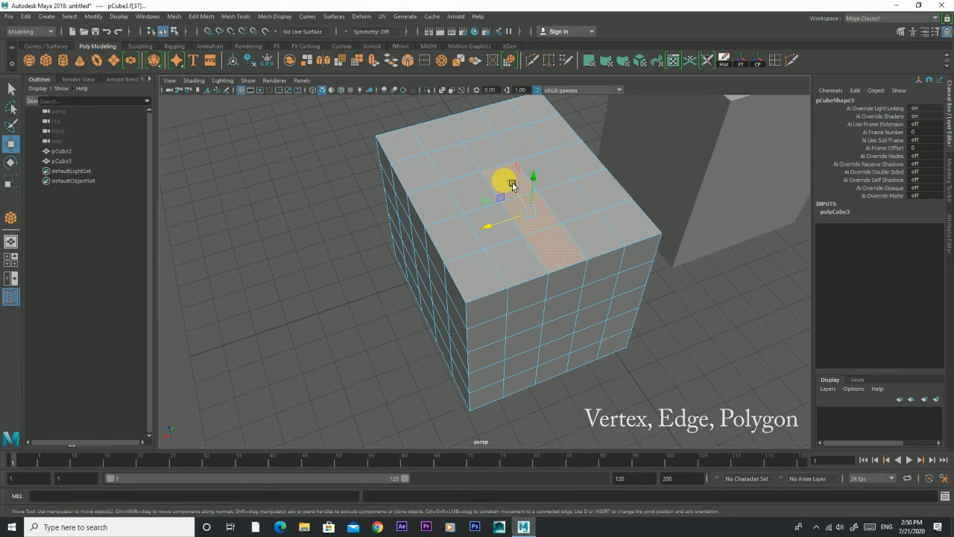
Step: Reselect the top's middle face, extend the selection towards the back edge, and clear it
left_click(482, 152)
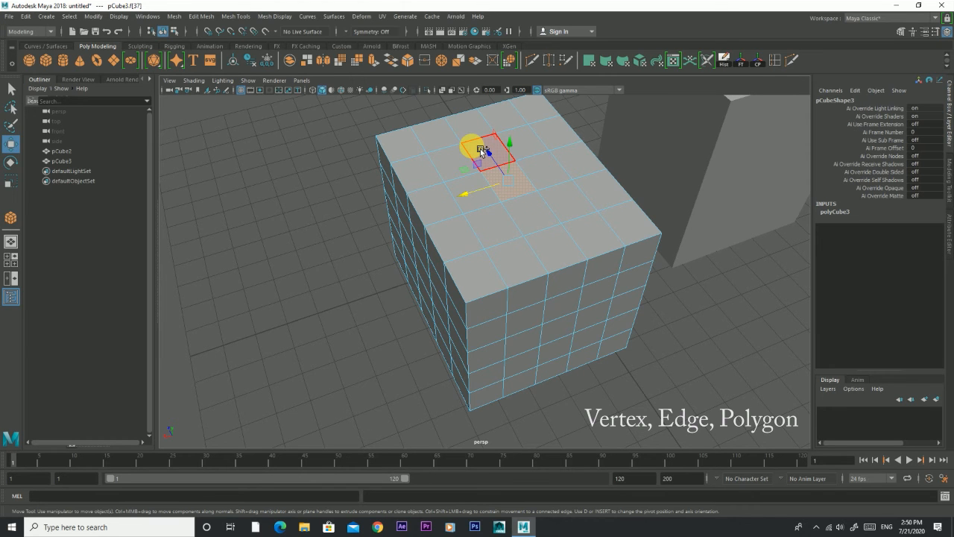
double_click(480, 148, "shift")
left_click_drag(550, 246, 525, 248, "alt")
left_click(276, 268)
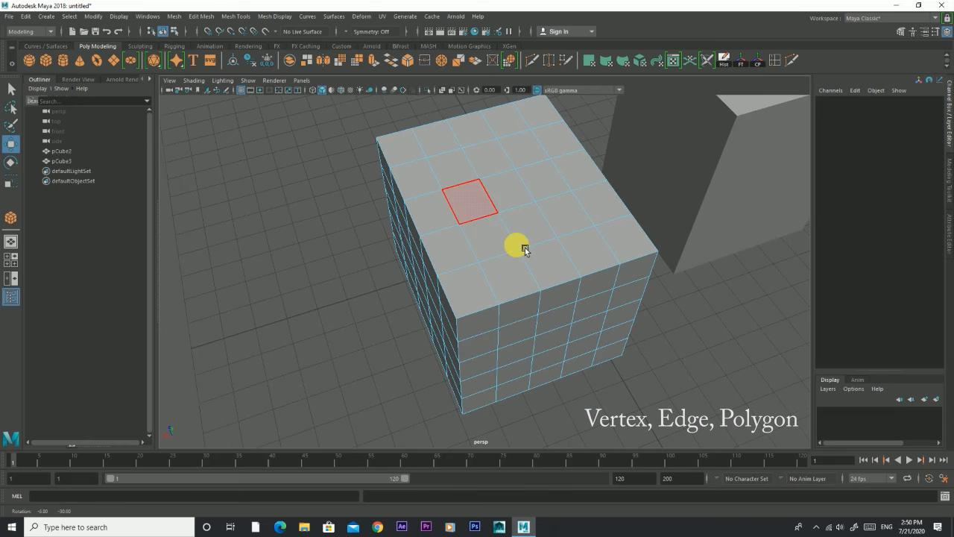
Step: Select the faces from the top's middle face to the edge beside the other cube, then replace them with those towards the opposite edge
left_click(504, 187)
double_click(589, 182, "shift")
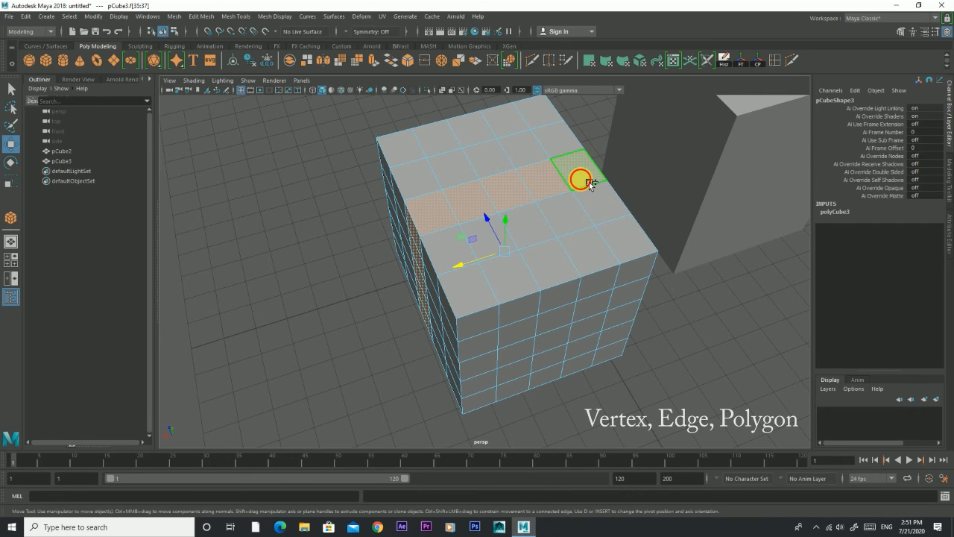
left_click_drag(435, 247, 464, 254, "alt")
left_click(536, 200)
double_click(474, 269, "shift")
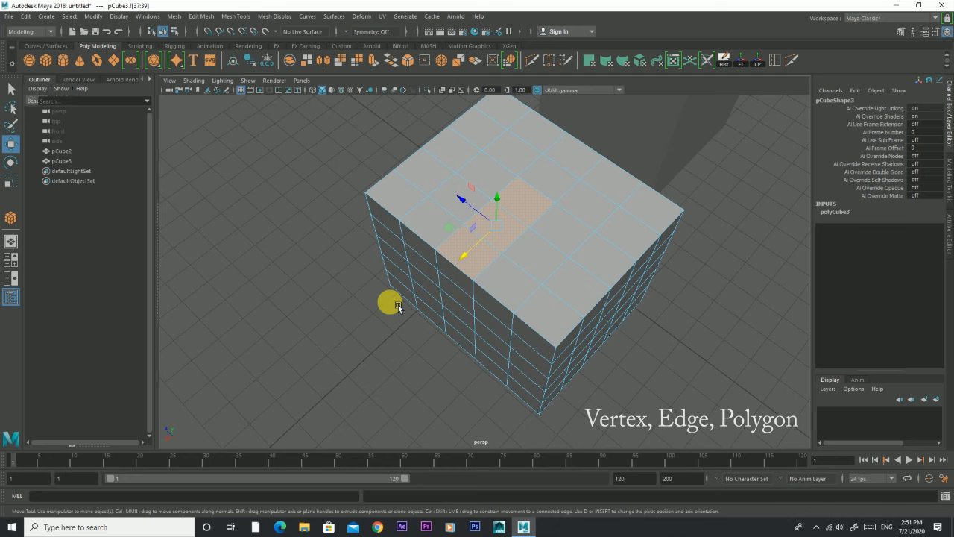
Step: Select only the faces from the top's middle face to the edge nearest the other cube, and clear the selection
left_click_drag(398, 305, 436, 283, "alt")
left_click(531, 195)
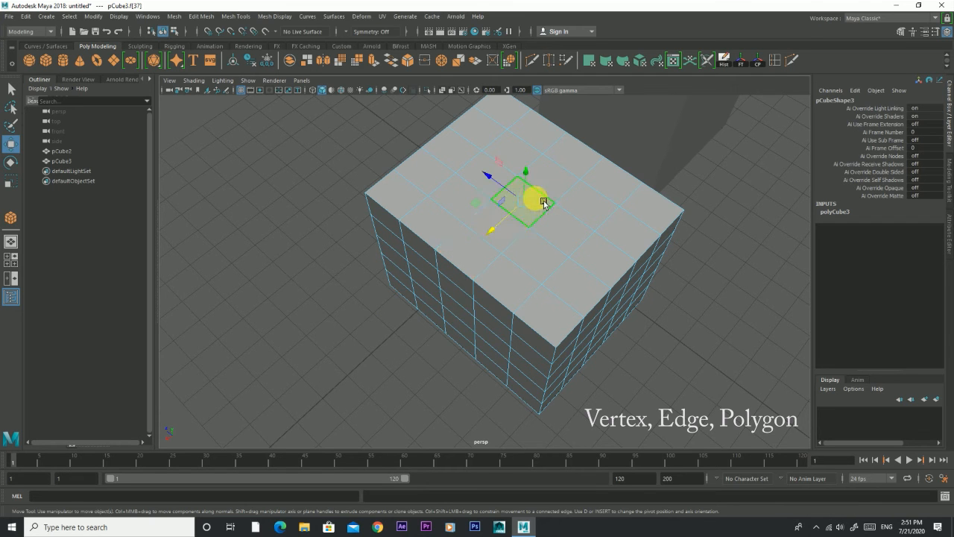
double_click(588, 160, "shift")
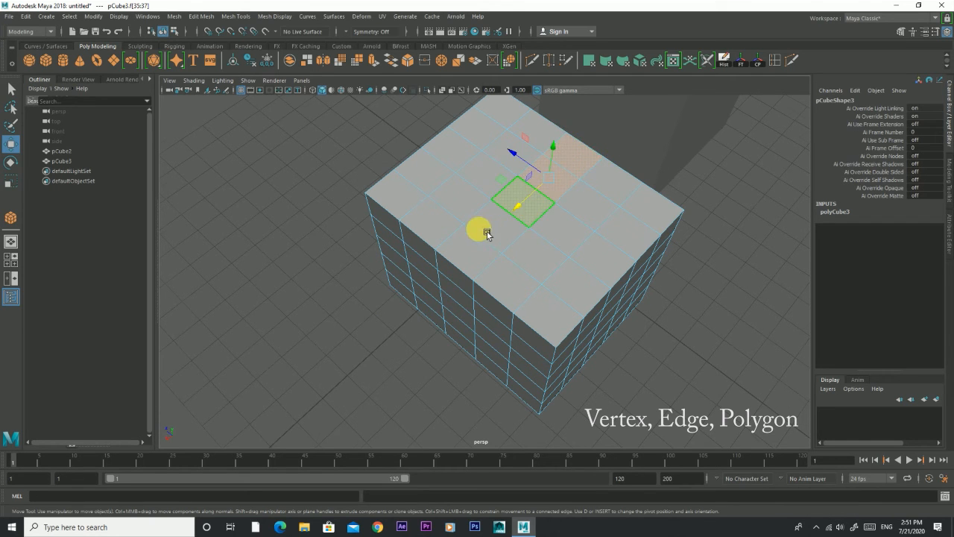
left_click_drag(485, 230, 405, 219, "alt")
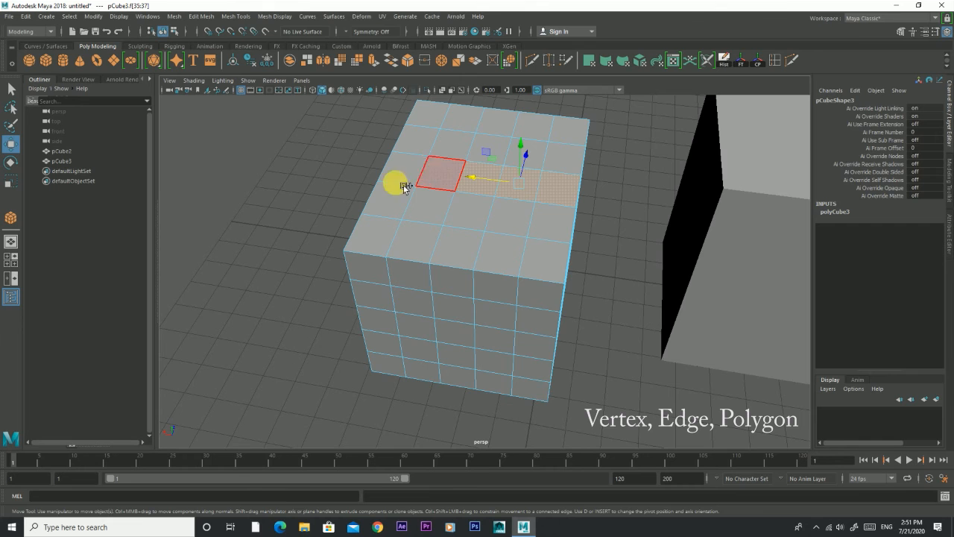
left_click(299, 229)
left_click_drag(299, 229, 341, 237, "alt")
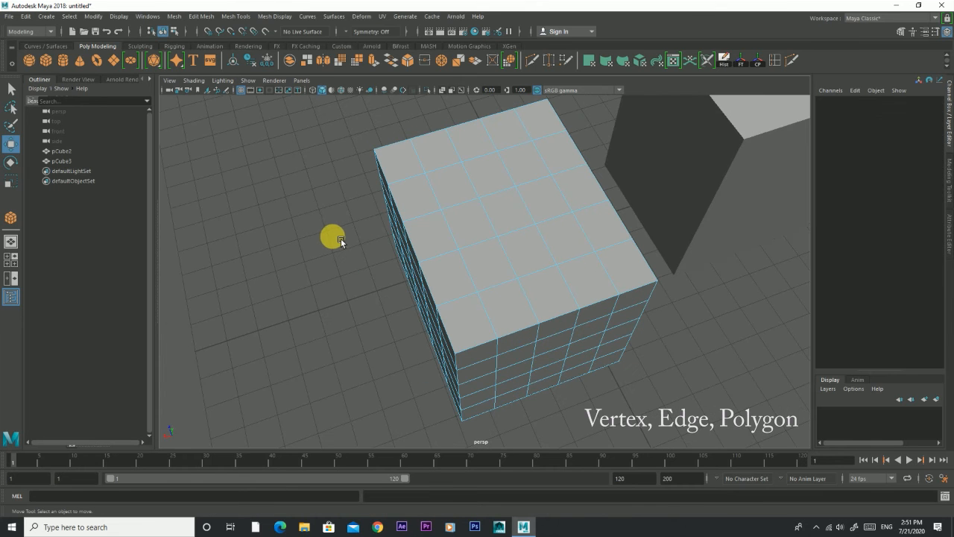
Step: Select the top's middle face and extend the selection to both side edges to cover the full row
left_click(514, 205)
right_click_drag(401, 273, 459, 216, "alt")
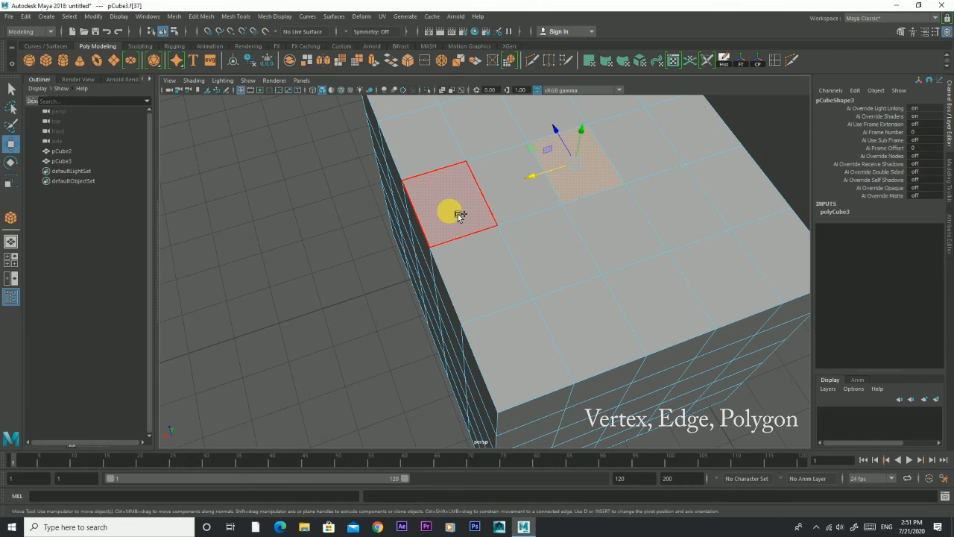
double_click(460, 216, "shift")
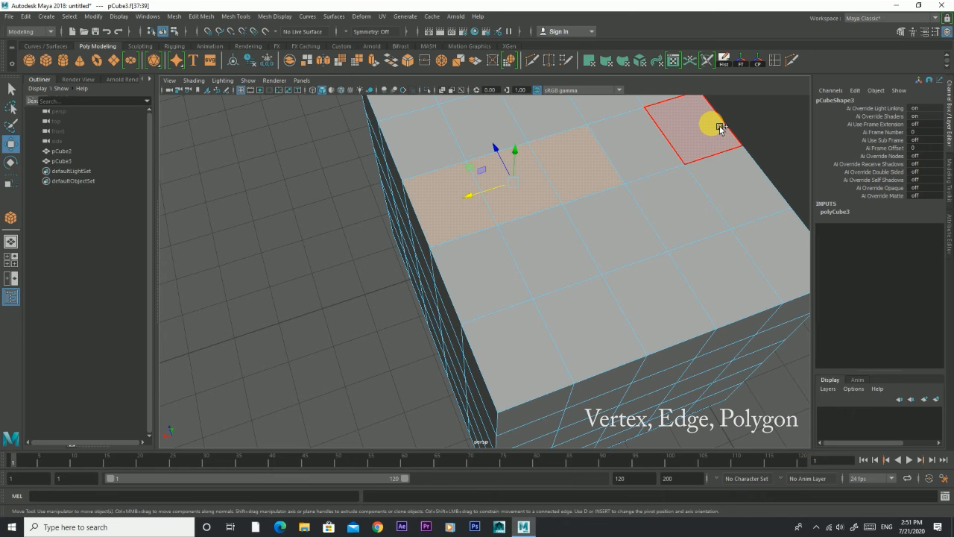
double_click(720, 126, "shift")
Step: Extend the selected top row onto the faces of the adjoining side, and clear the selection
left_click_drag(720, 126, 675, 145, "alt")
left_click(507, 155, "shift")
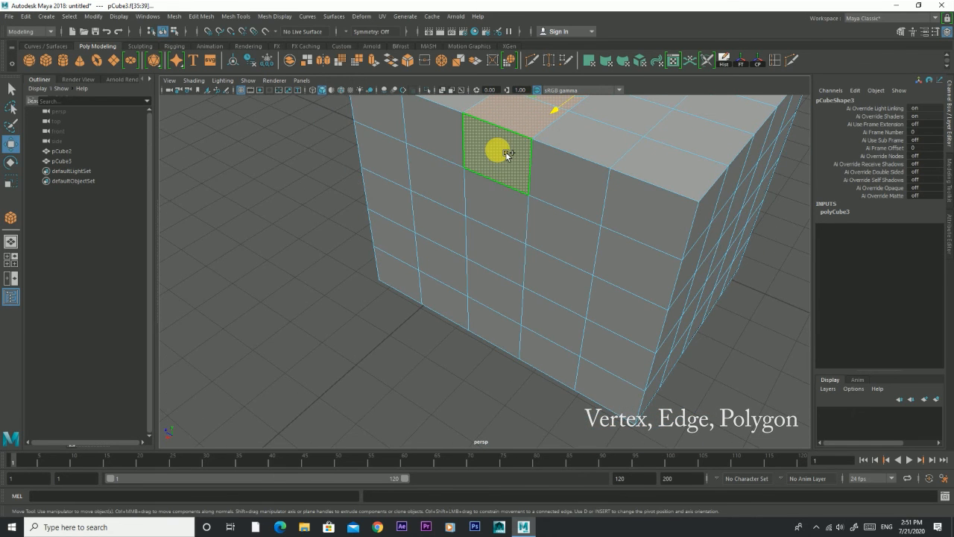
double_click(501, 188, "shift")
double_click(500, 188, "shift")
left_click(499, 185, "shift")
left_click(316, 252)
Step: Select all faces of the subdivided cube by enclosing it in a selection box
scroll(349, 260, "down", 8)
left_click_drag(351, 262, 380, 259, "alt")
scroll(415, 257, "down", 5)
scroll(379, 258, "up", 5)
left_click_drag(409, 163, 591, 425)
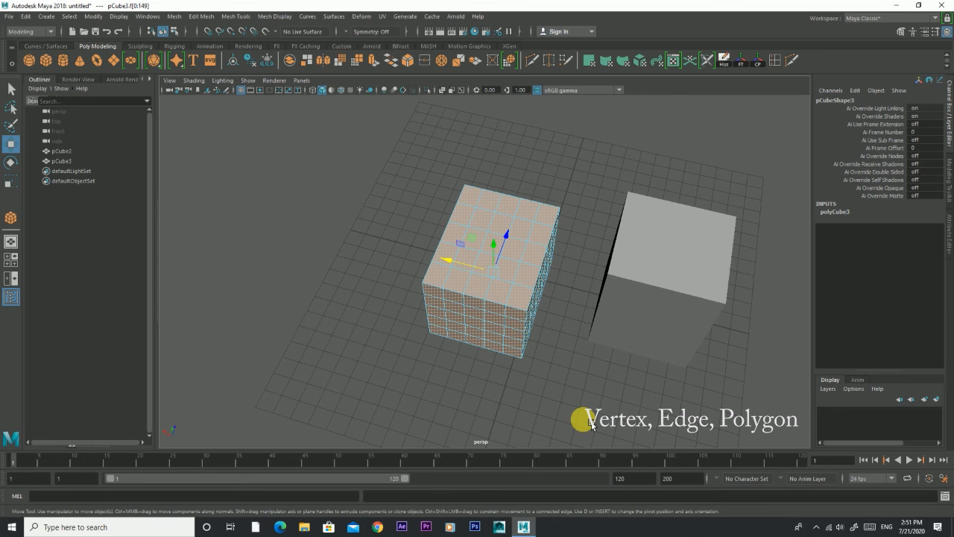
Step: Remove four separate faces, one on top and three on the sides, from the selection and undo the accidental move
scroll(574, 403, "up", 5)
left_click_drag(554, 383, 614, 340, "alt")
left_click(553, 255, "shift")
left_click(452, 237, "shift")
left_click(611, 154, "shift")
left_click(625, 271, "shift")
left_click_drag(577, 335, 559, 241, "alt")
key("ctrl+z")
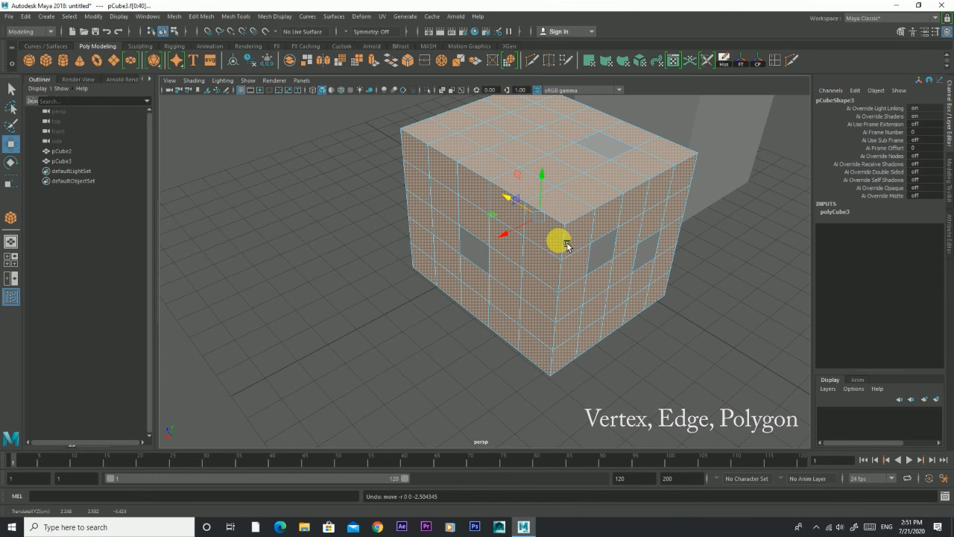
Step: Remove more neighbouring faces on the long side from the selection, and clear the whole selection
left_click(467, 214, "shift")
left_click(505, 252, "shift")
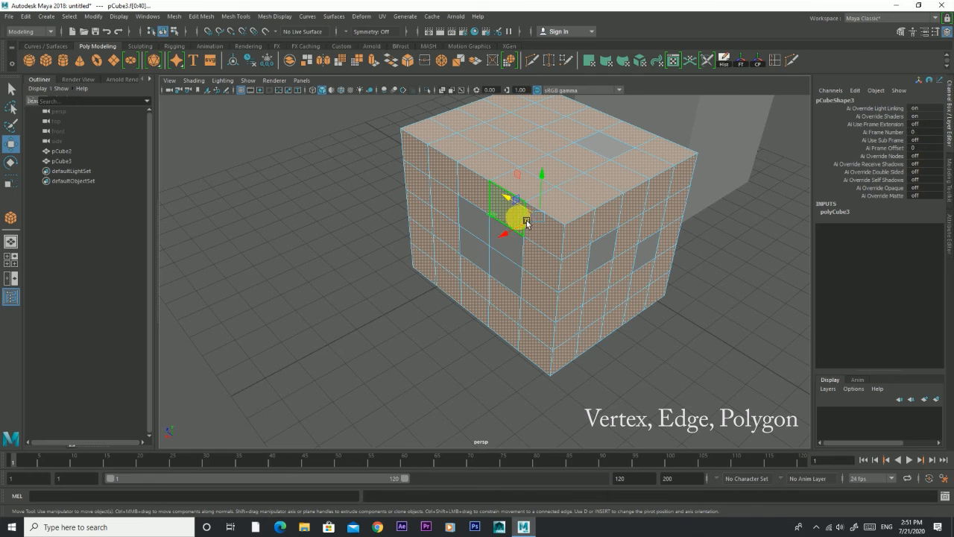
left_click(688, 347)
left_click_drag(688, 347, 632, 368, "alt")
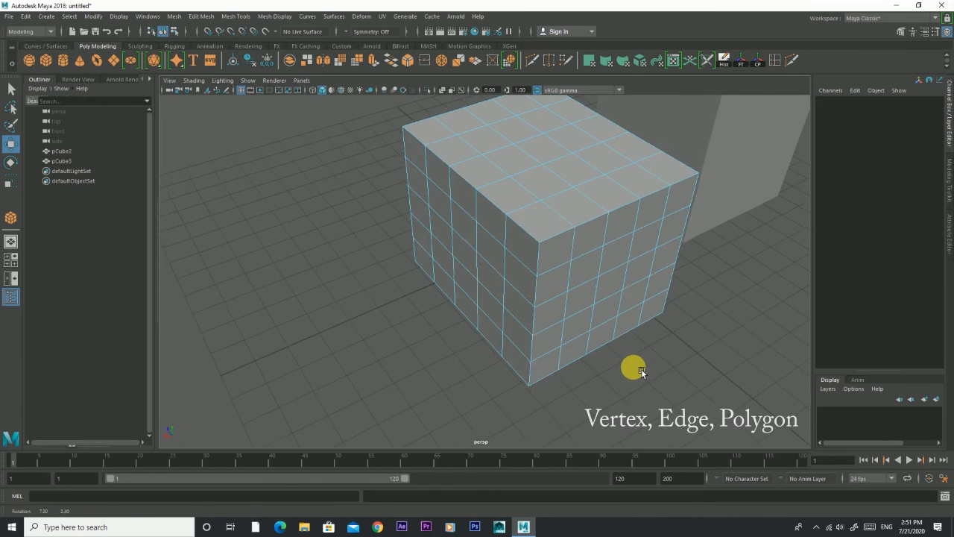
Step: Pull two individual faces outward from one side of the cube
left_click(589, 266)
left_click_drag(600, 270, 581, 320)
left_click(499, 267)
left_click_drag(513, 258, 662, 299)
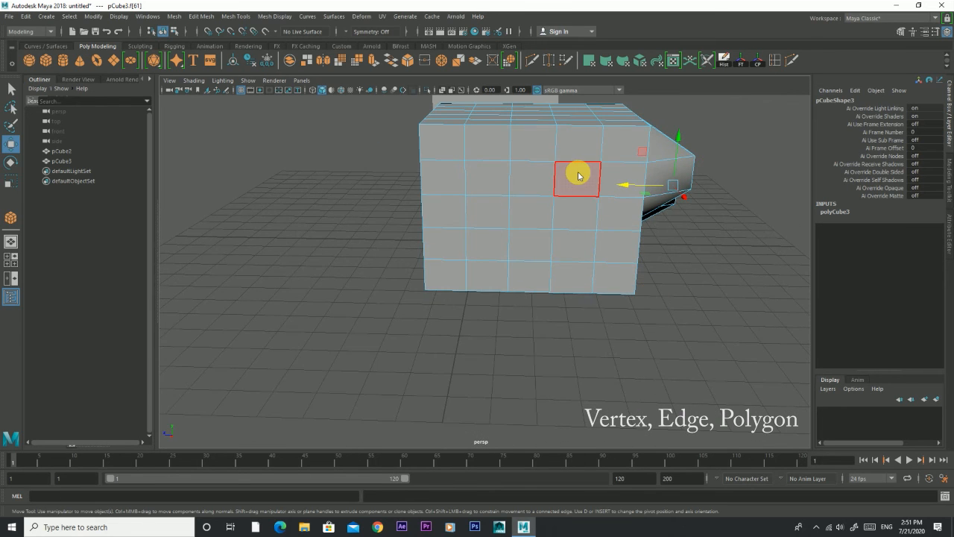
Step: Switch to vertex mode and pull individual vertices along the cube's upper edges outward
left_click_drag(544, 199, 635, 266, "alt")
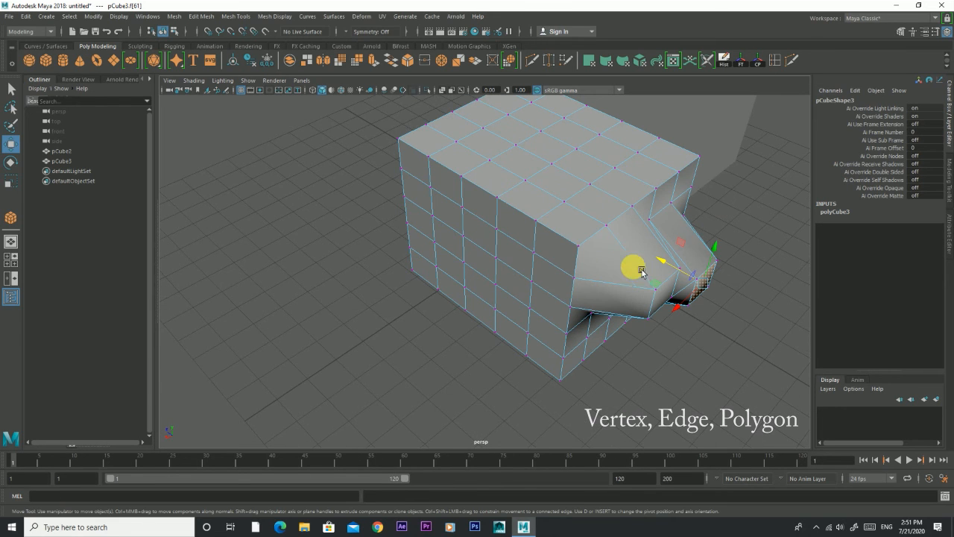
left_click(608, 226)
left_click_drag(618, 236, 533, 265, "alt")
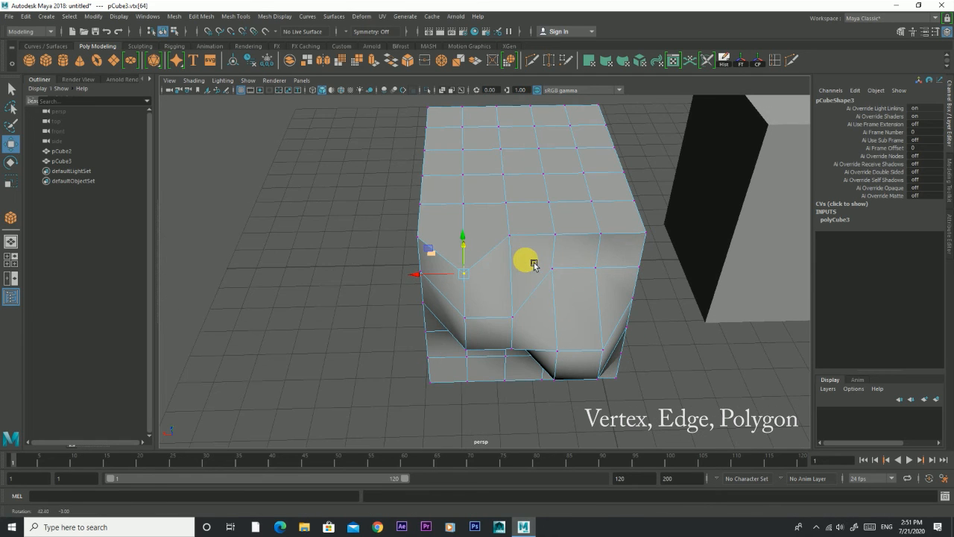
left_click(552, 202)
left_click_drag(526, 208, 677, 245)
left_click(635, 201)
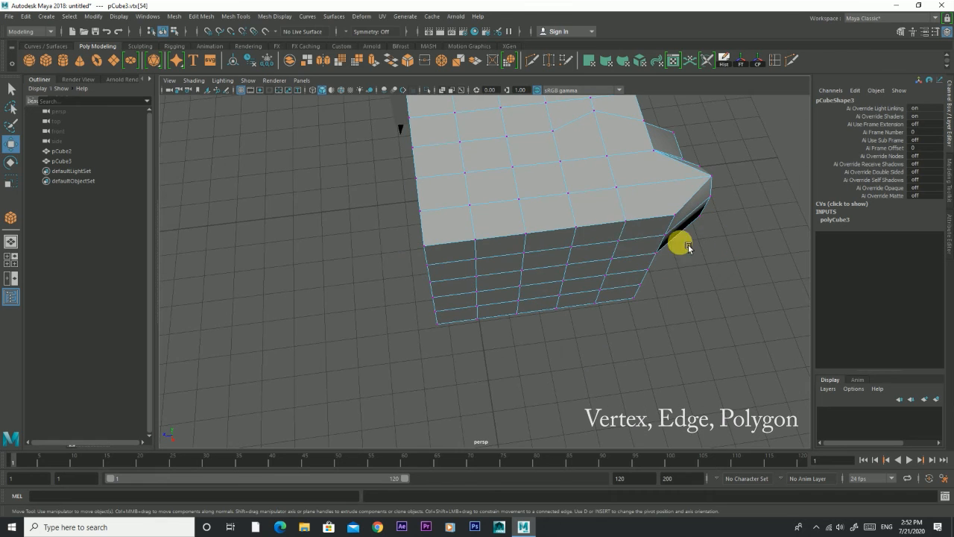
left_click(579, 229)
left_click_drag(584, 258, 619, 318)
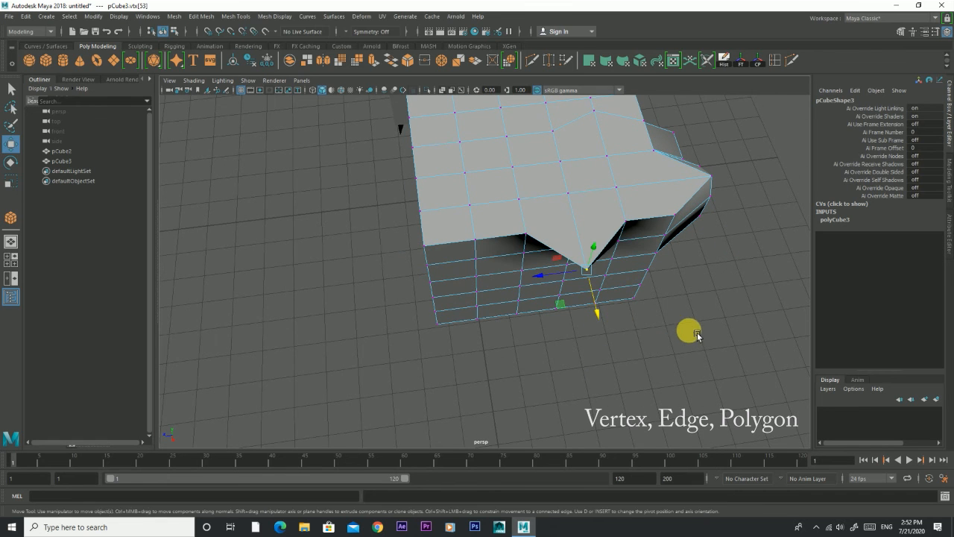
Step: Switch to edge mode, select an edge beside the pulled-out upper corner, and activate the Rotate tool
left_click_drag(689, 330, 587, 304, "alt")
right_click_drag(502, 239, 498, 176)
scroll(522, 222, "up", 5)
left_click_drag(517, 215, 667, 160, "alt")
left_click(632, 160)
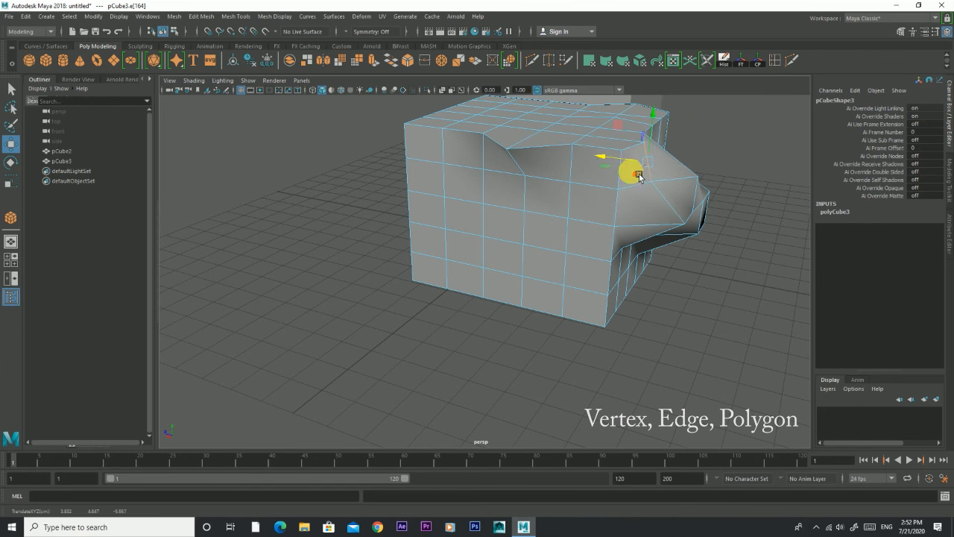
key("e")
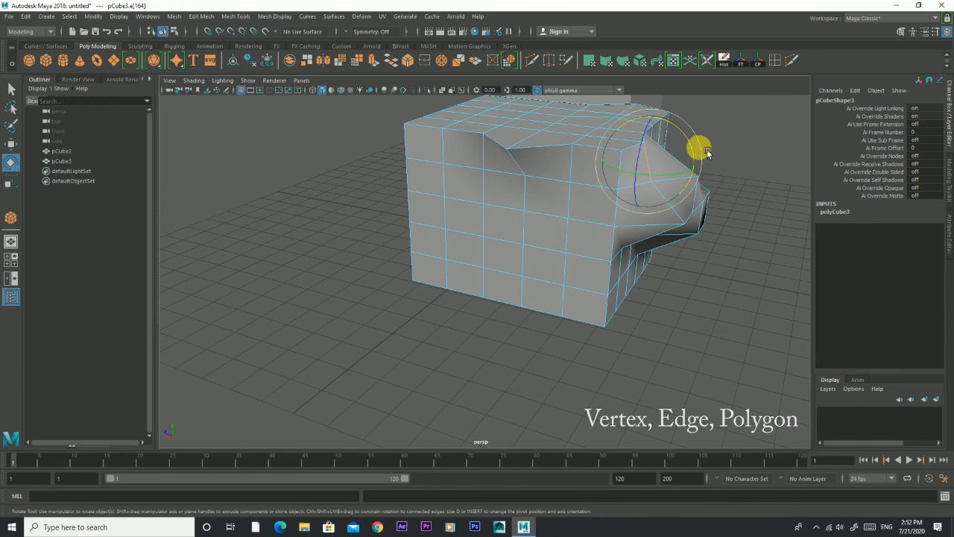